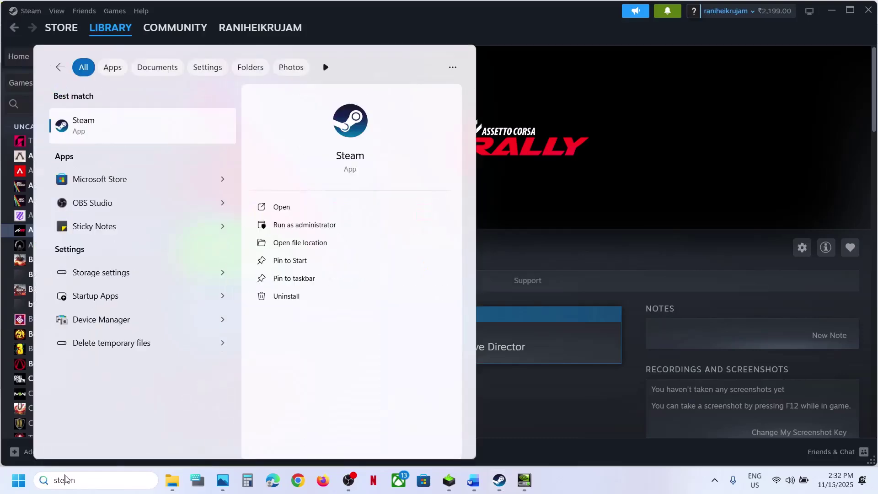
# Show the Run as administrator option for Steam in the Windows search results and dismiss the results
pyautogui.rightClick(96, 122)
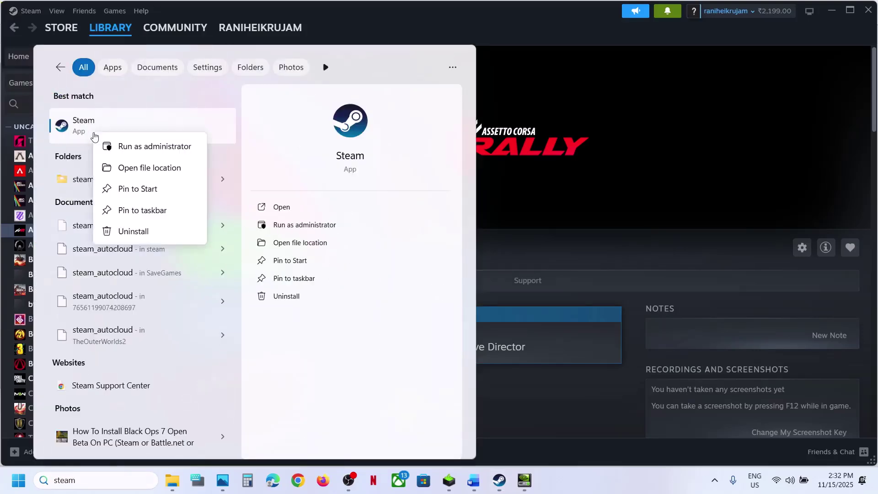
pyautogui.click(608, 176)
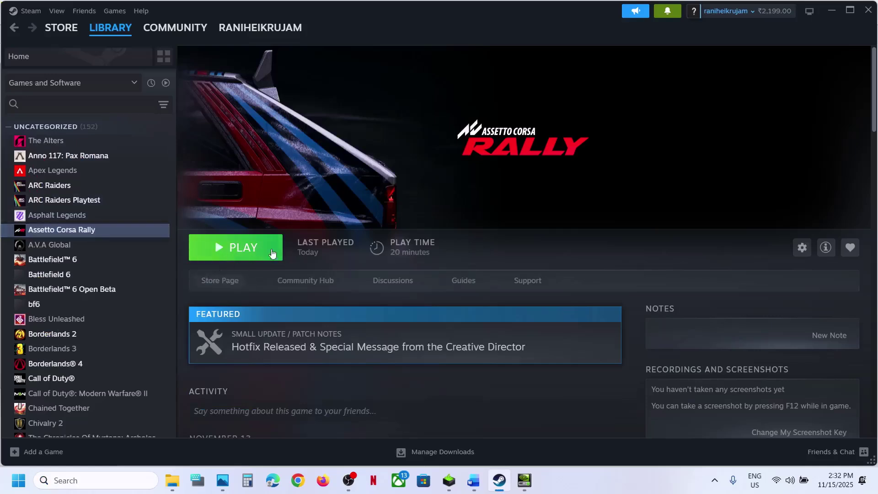
# Switch to the Step 11 Word document, maximize it and open the Thrustmaster and Fanatec firmware links under Step 3
pyautogui.click(472, 480)
pyautogui.scroll(-5, 393, 270)
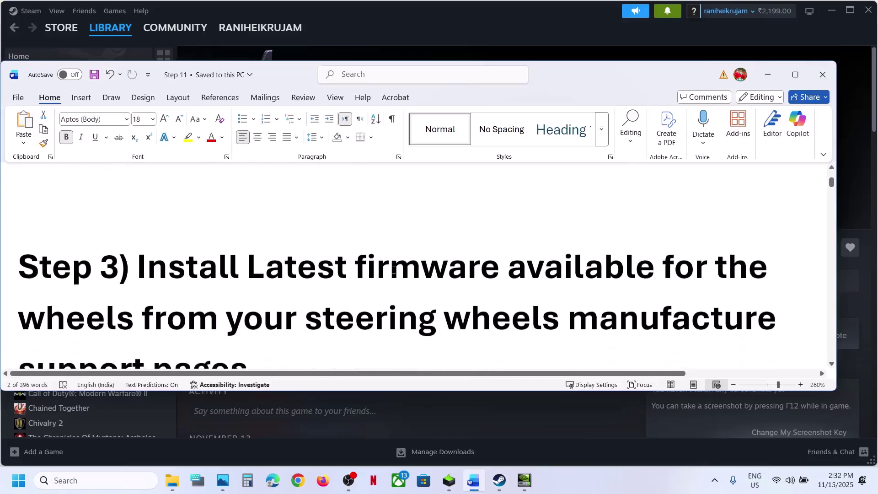
pyautogui.click(796, 74)
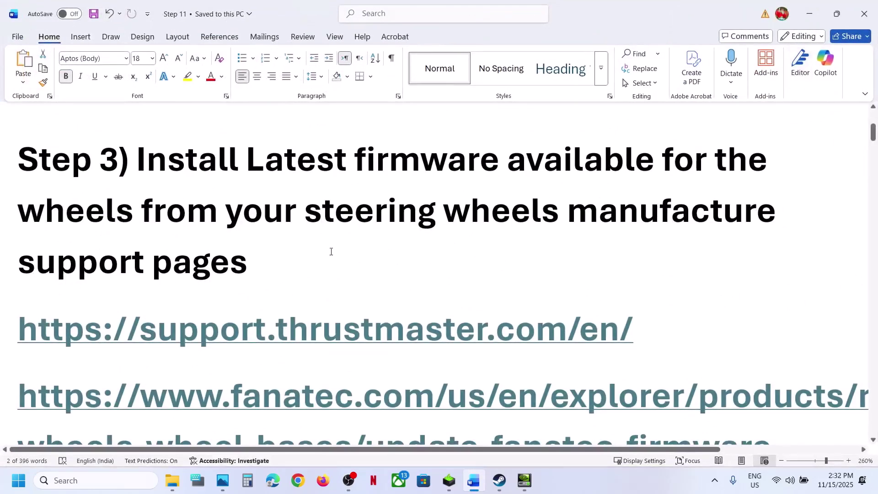
pyautogui.scroll(-2, 364, 251)
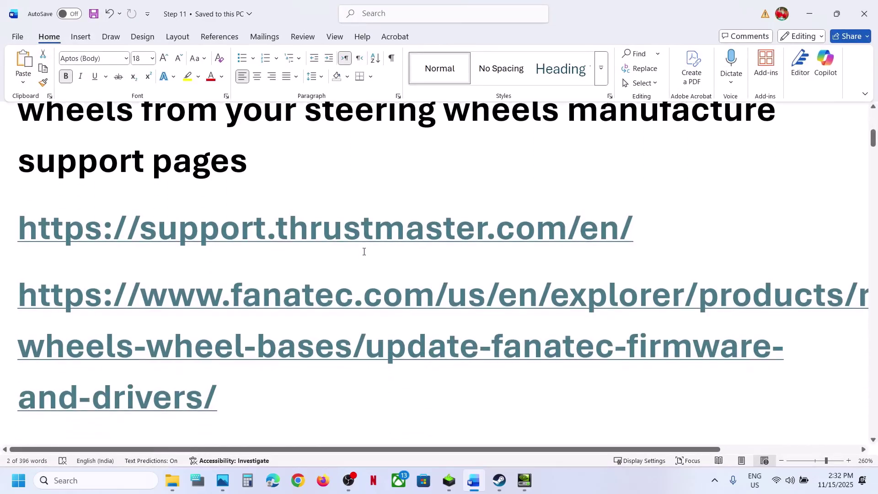
pyautogui.keyDown('ctrl'); pyautogui.click(405, 211); pyautogui.keyUp('ctrl')
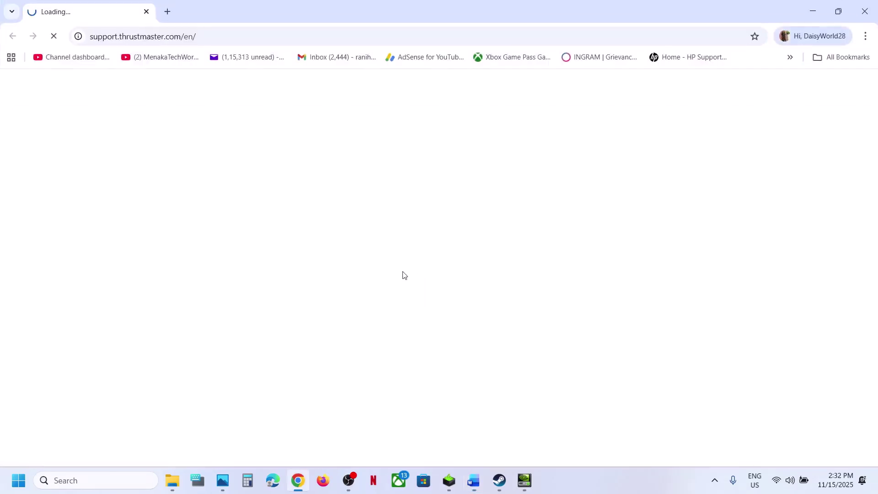
pyautogui.hotkey('alt', 'Tab')
pyautogui.keyDown('ctrl'); pyautogui.click(365, 280); pyautogui.keyUp('ctrl')
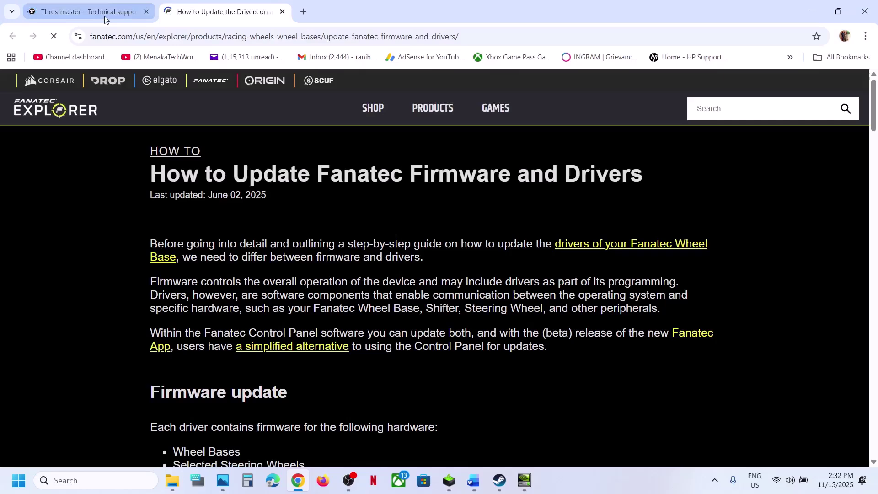
# Look over the Thrustmaster support home page and the Fanatec firmware and driver update guide
pyautogui.click(104, 15)
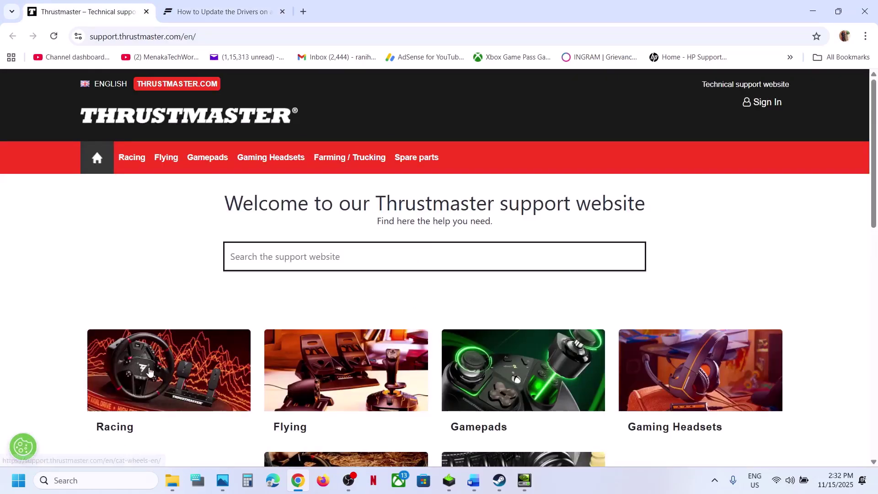
pyautogui.click(216, 12)
pyautogui.scroll(-1, 303, 251)
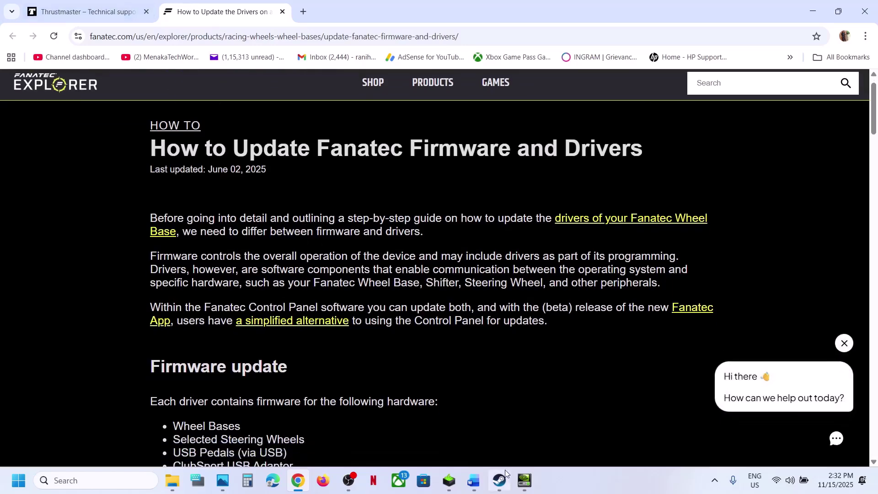
# Return to the Word document and highlight Step 4's instructions on updating Logitech G Hub or using the gaming software instead
pyautogui.click(470, 484)
pyautogui.scroll(3, 329, 326)
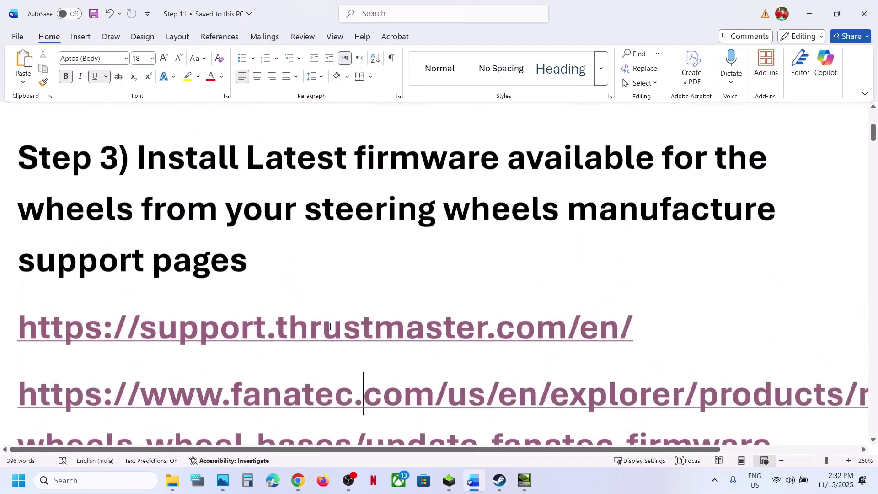
pyautogui.scroll(-5, 330, 326)
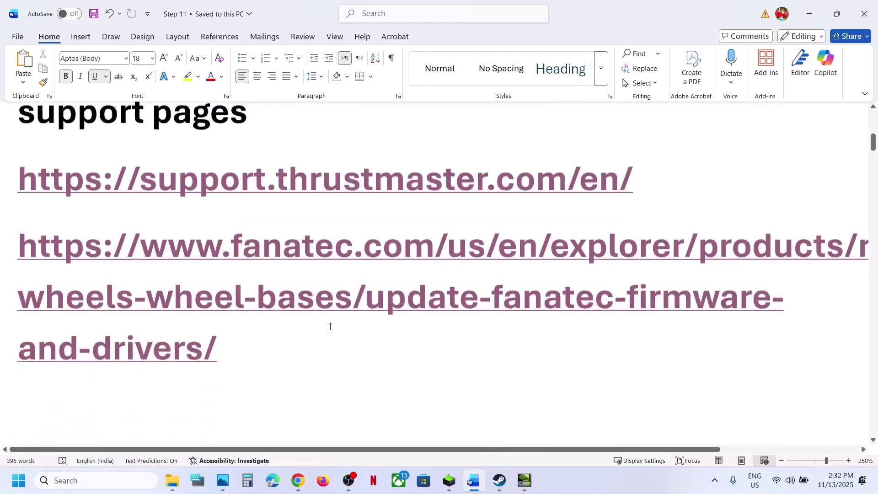
pyautogui.scroll(-4, 330, 326)
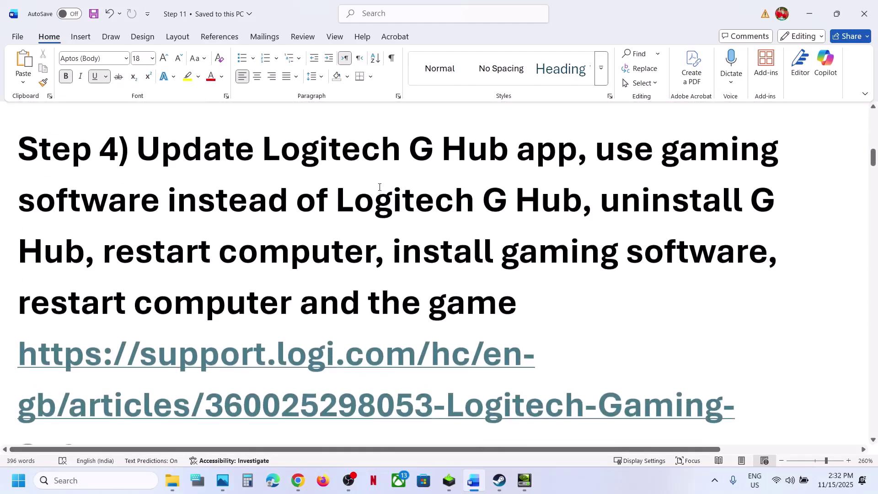
pyautogui.moveTo(152, 153); pyautogui.dragTo(552, 150)
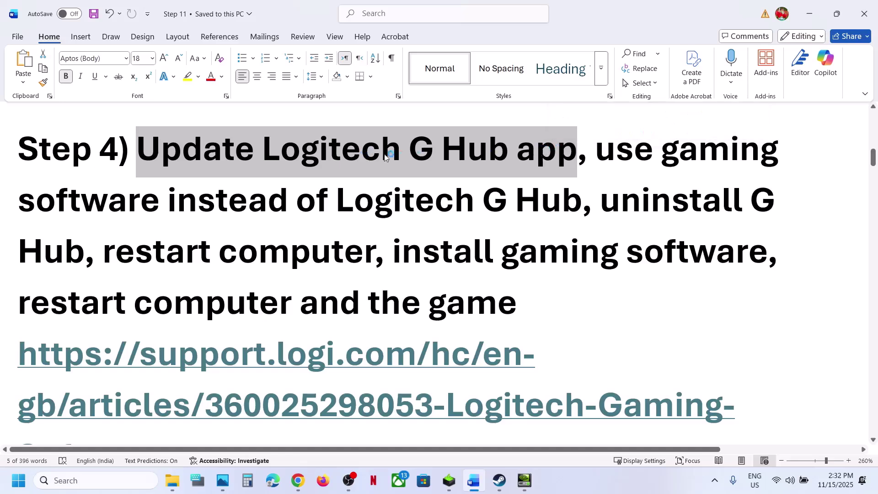
pyautogui.click(610, 156)
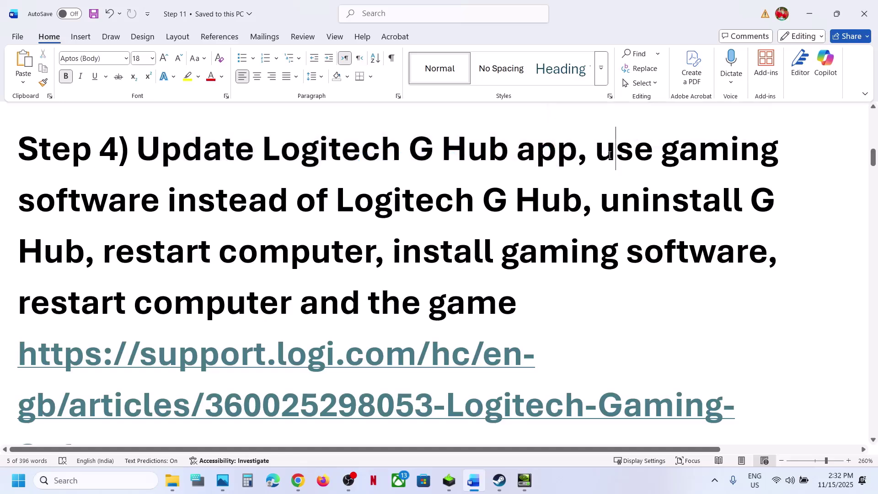
pyautogui.moveTo(607, 155); pyautogui.dragTo(444, 256)
pyautogui.click(444, 256)
# Open the Logitech Gaming Software support link under Step 4 and view its Windows 11 download section
pyautogui.scroll(-3, 386, 281)
pyautogui.scroll(1, 320, 288)
pyautogui.keyDown('ctrl'); pyautogui.click(272, 295); pyautogui.keyUp('ctrl')
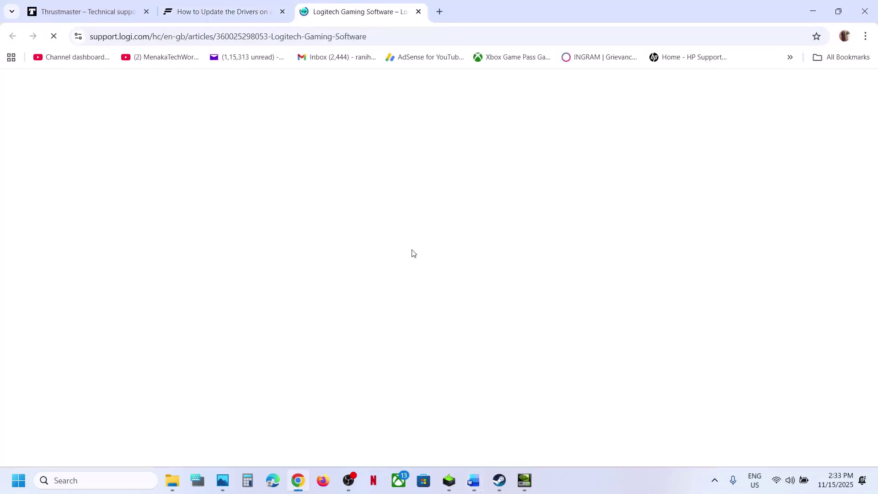
pyautogui.scroll(-4, 412, 250)
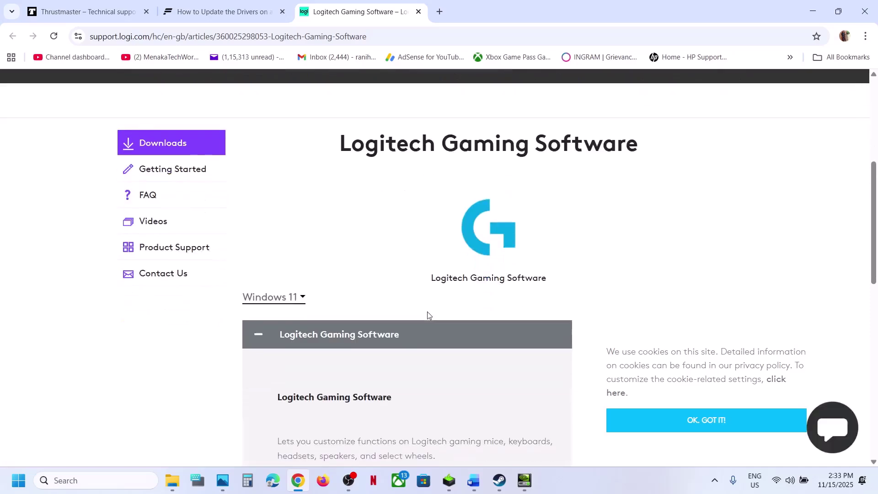
# Check Step 5 in the Word document, switch to Steam and set Assetto Corsa Rally's launch option to -dx11
pyautogui.click(474, 487)
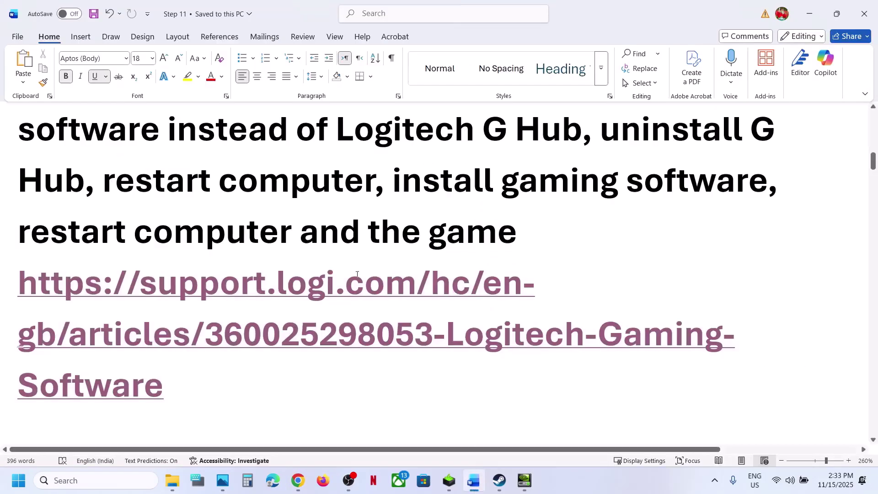
pyautogui.scroll(-5, 330, 260)
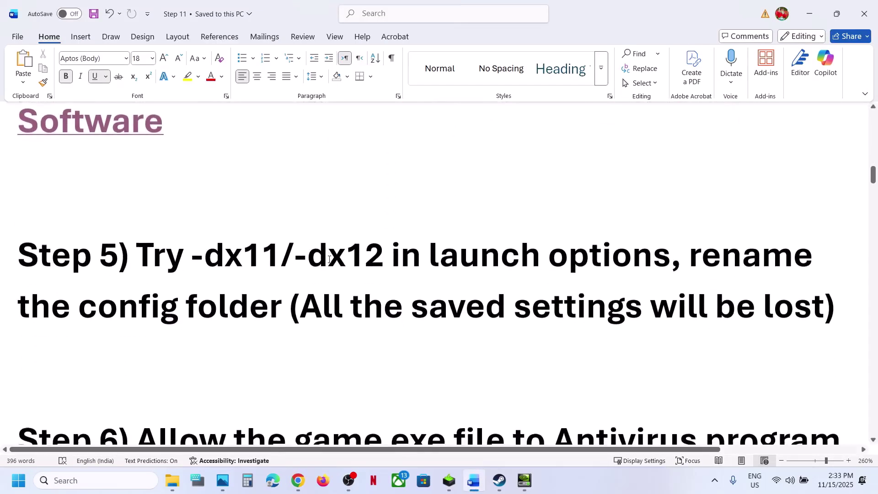
pyautogui.click(500, 481)
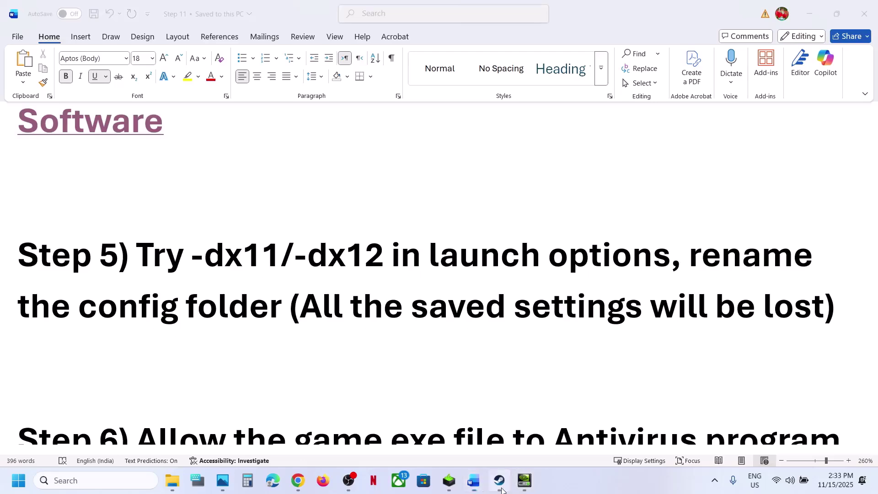
pyautogui.rightClick(71, 230)
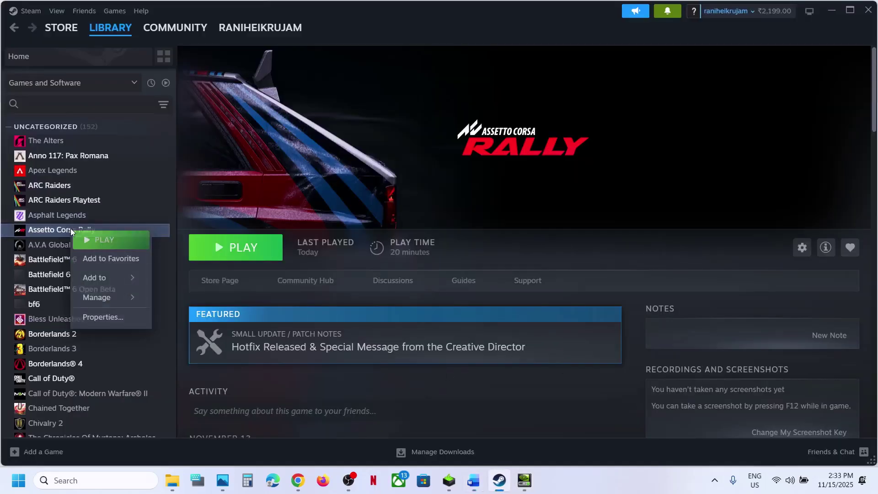
pyautogui.click(113, 317)
pyautogui.moveTo(361, 229); pyautogui.dragTo(254, 234)
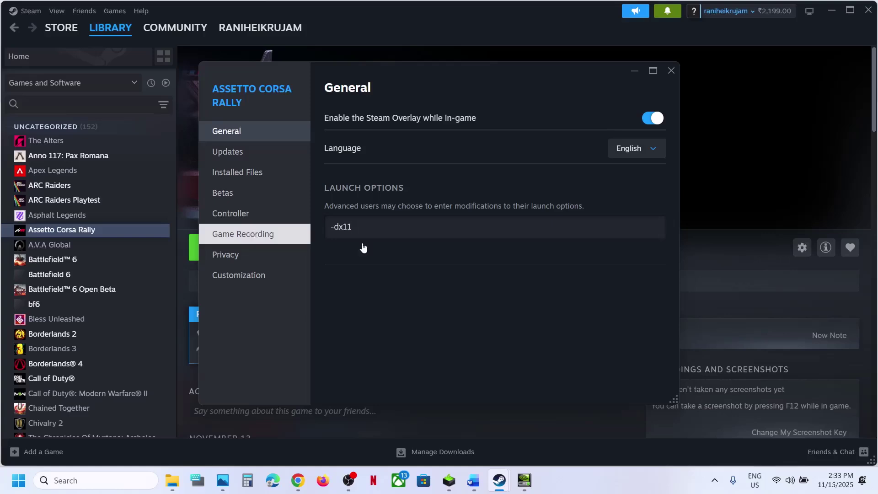
pyautogui.click(672, 70)
# Try -dx12 as Assetto Corsa Rally's launch option, clear the launch options and close the game's properties
pyautogui.rightClick(110, 235)
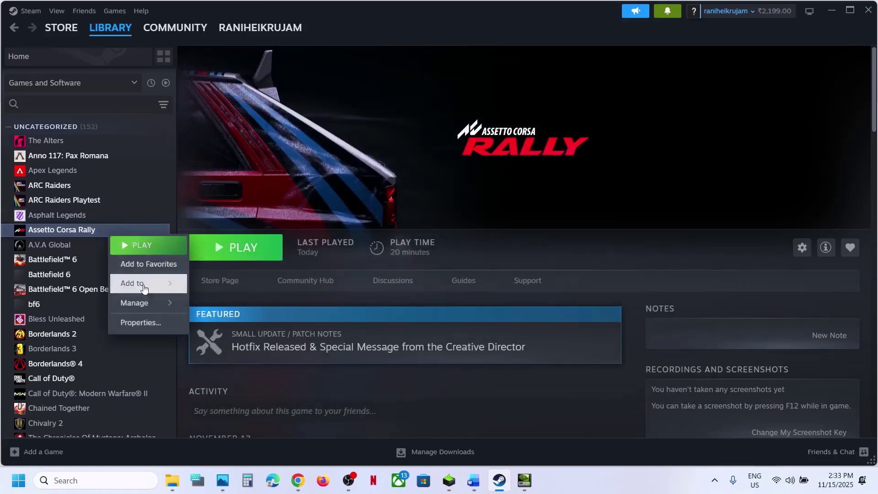
pyautogui.click(146, 322)
pyautogui.click(368, 227)
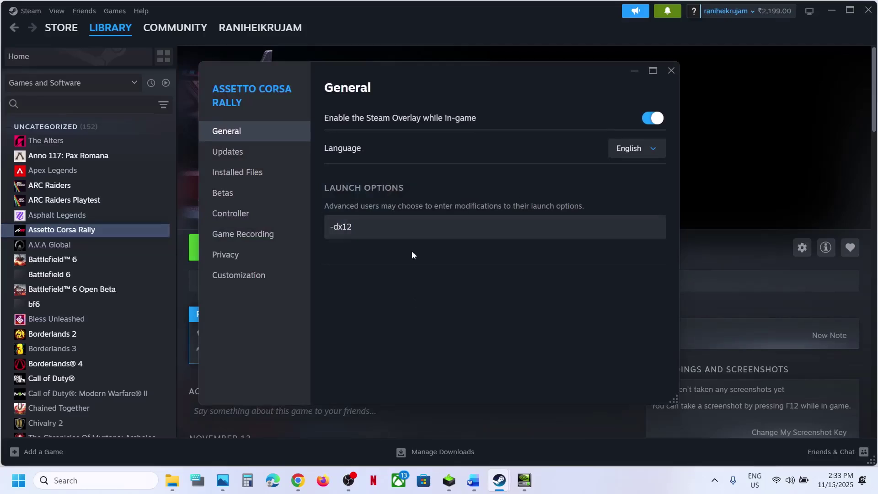
pyautogui.hotkey('ctrl', 'a')
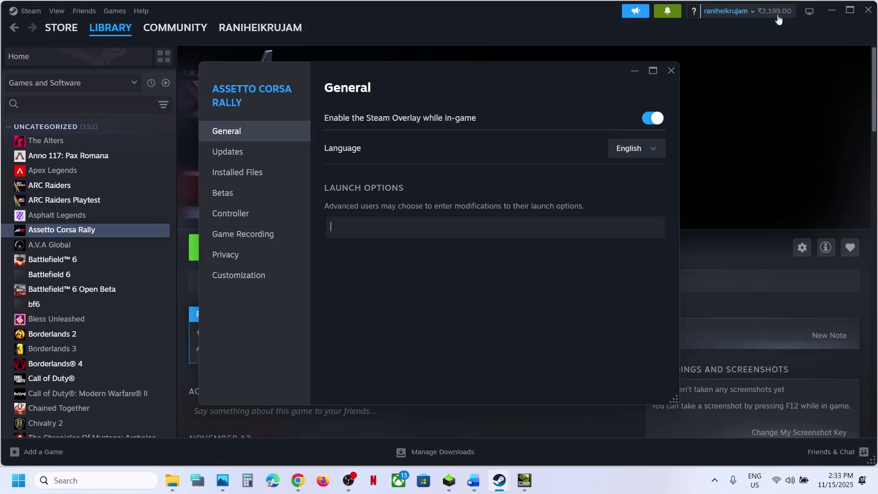
pyautogui.click(677, 70)
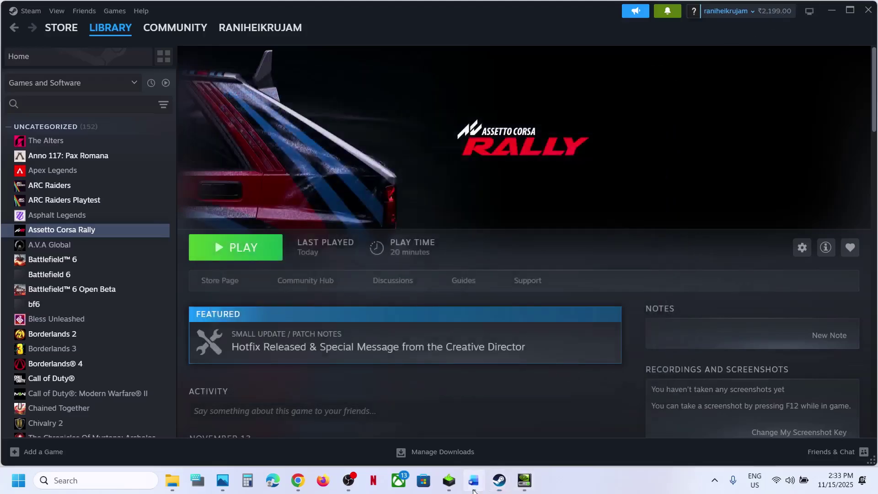
# Return to the Word document and highlight Step 5's instruction to rename the config folder and its saved-settings warning
pyautogui.click(474, 481)
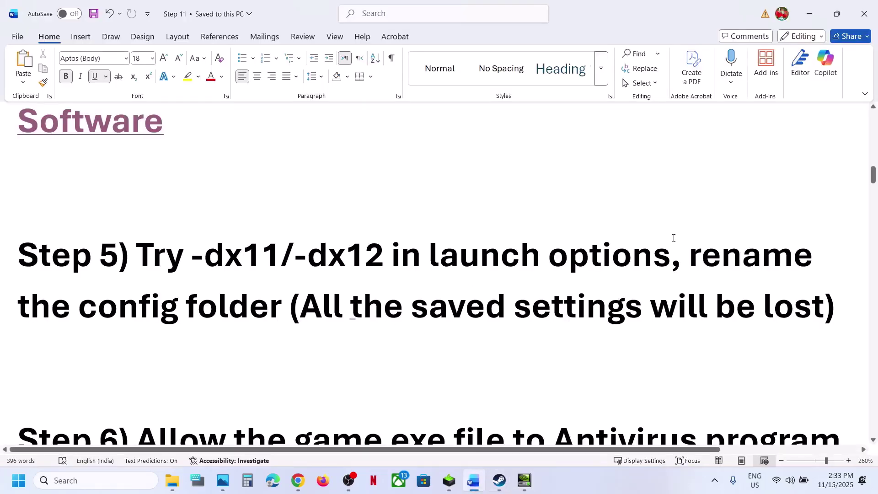
pyautogui.moveTo(684, 255); pyautogui.dragTo(858, 330)
pyautogui.click(286, 306)
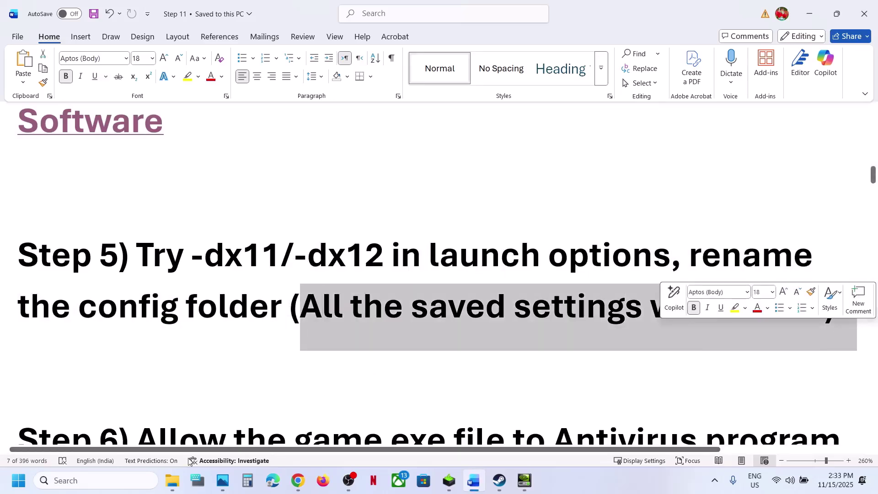
# Open a new File Explorer window and go to the user's profile folder under C:\Users
pyautogui.rightClick(172, 481)
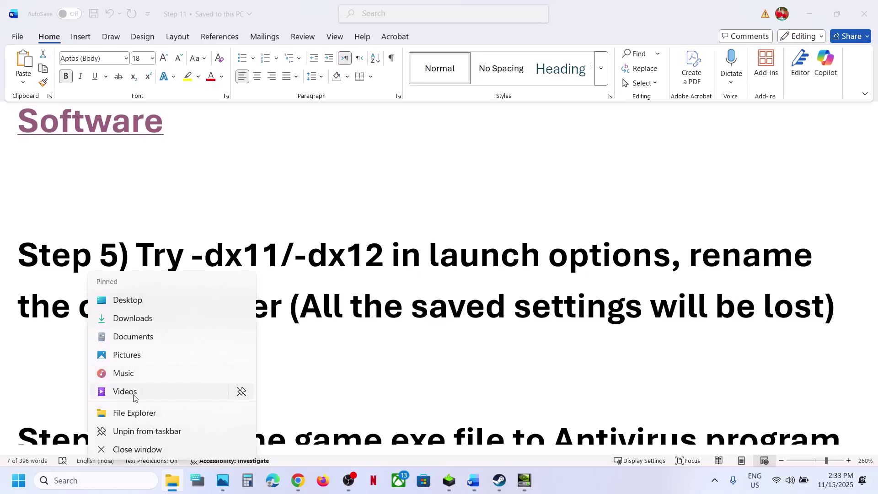
pyautogui.click(133, 412)
pyautogui.click(44, 275)
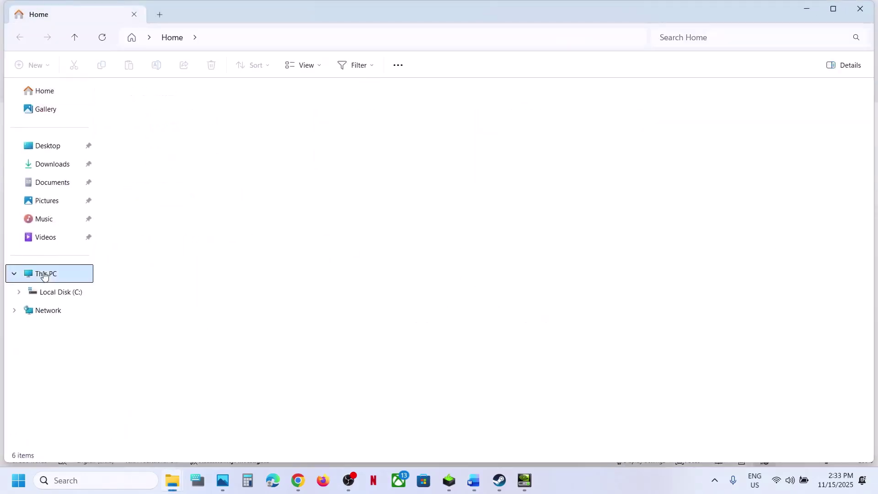
pyautogui.doubleClick(186, 120)
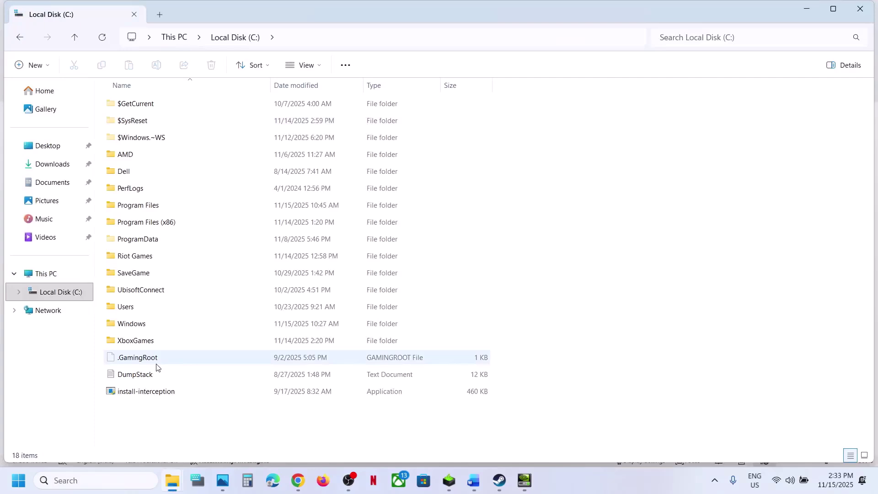
pyautogui.doubleClick(126, 307)
pyautogui.doubleClick(154, 109)
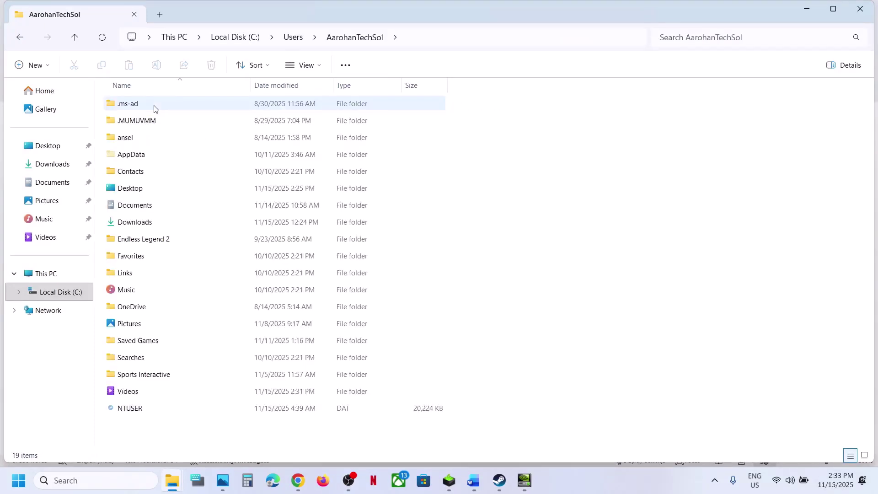
# Check the Hidden items display setting and open the AppData\Local folder
pyautogui.click(165, 158)
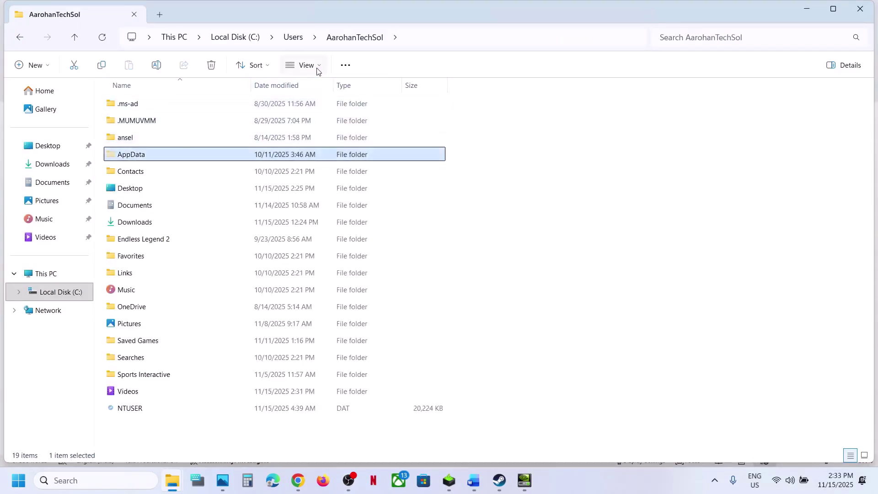
pyautogui.click(306, 65)
pyautogui.moveTo(329, 275)
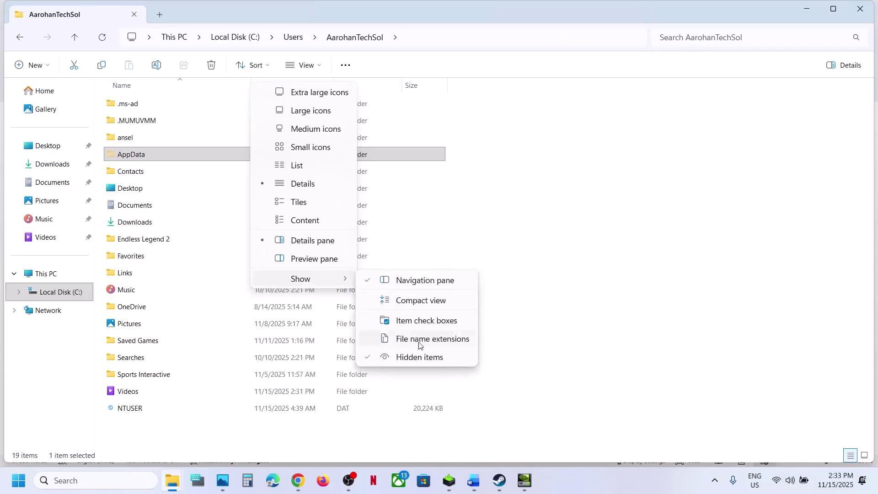
pyautogui.doubleClick(137, 155)
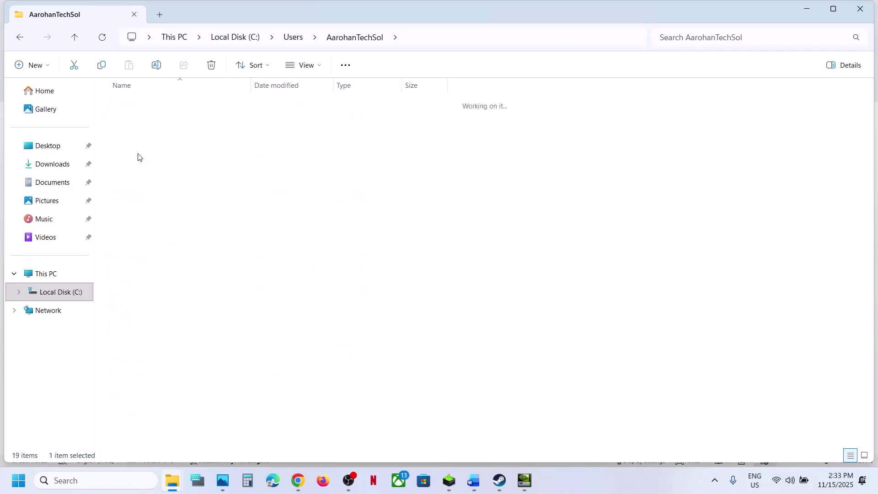
pyautogui.doubleClick(140, 107)
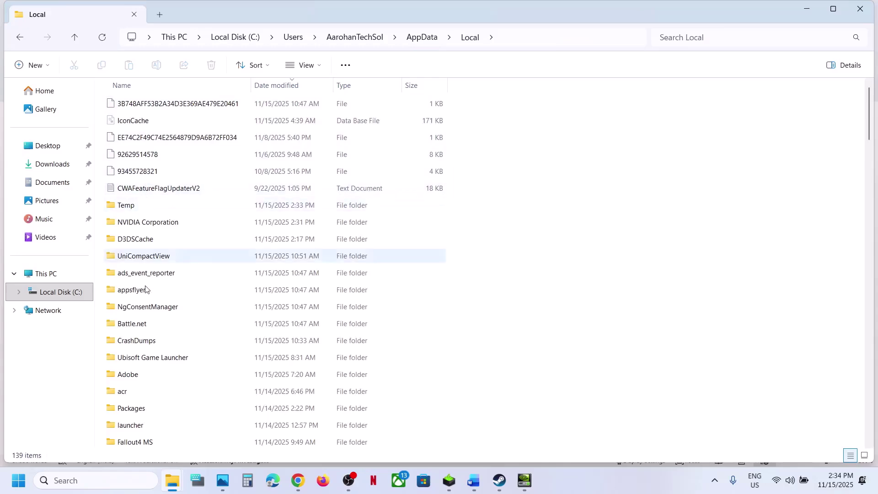
# Open the Saved folder inside AppData\Local\acr and rename its Config folder to Config.old
pyautogui.click(135, 393)
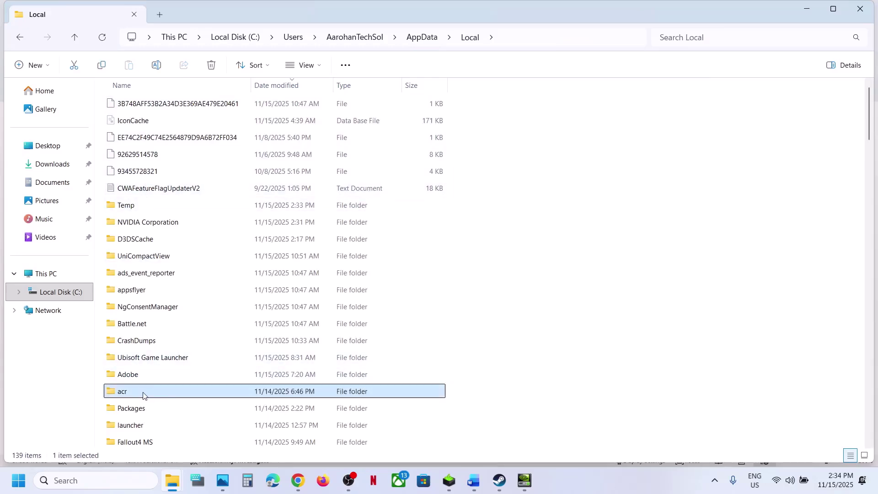
pyautogui.doubleClick(143, 396)
pyautogui.doubleClick(143, 110)
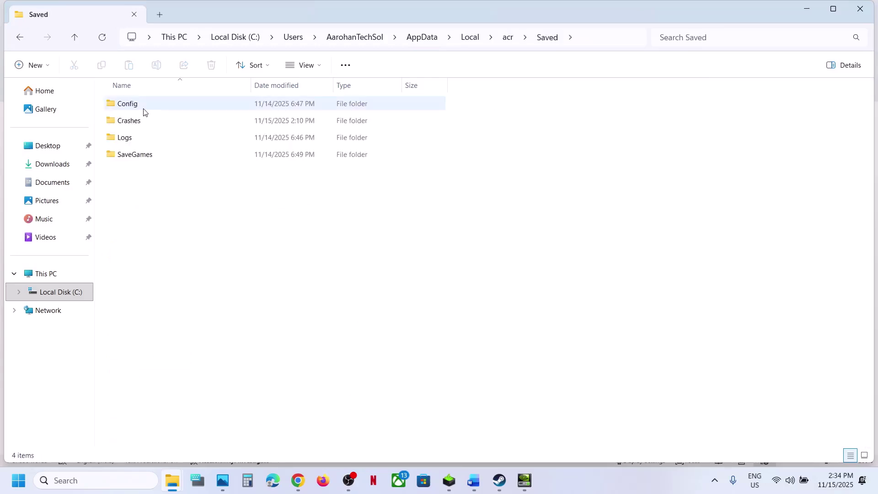
pyautogui.click(130, 108)
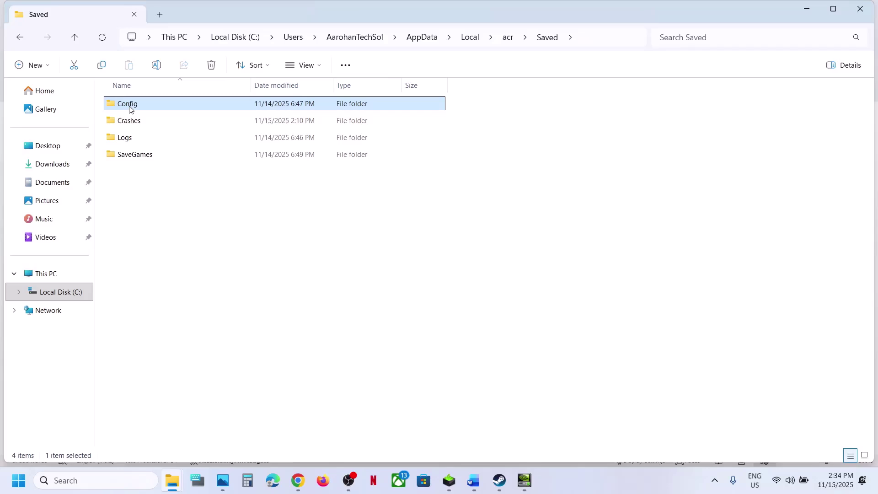
pyautogui.rightClick(130, 108)
pyautogui.click(222, 122)
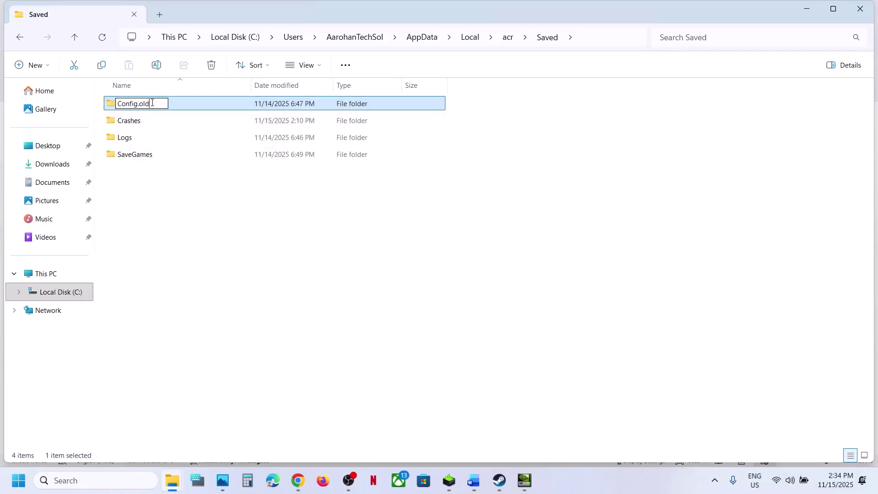
pyautogui.write('.old')
pyautogui.click(251, 302)
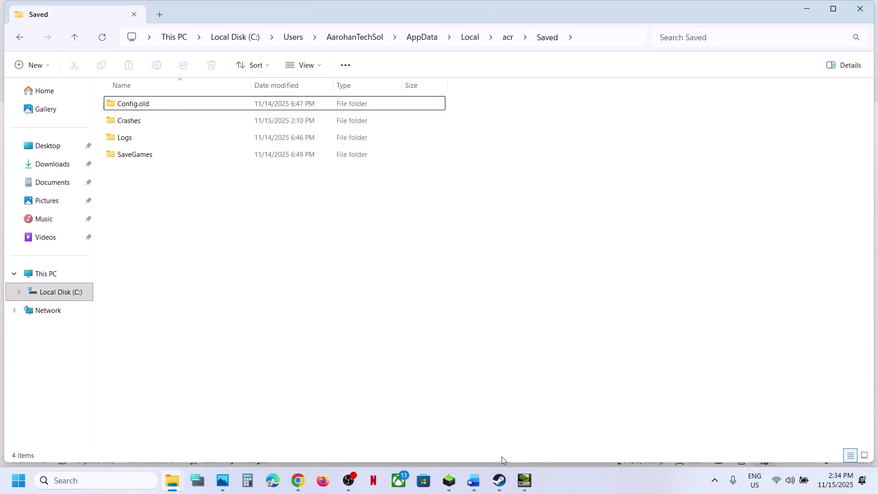
# Check the game's Steam page, return to the Word document and read Step 6 on antivirus and firewall access
pyautogui.click(500, 482)
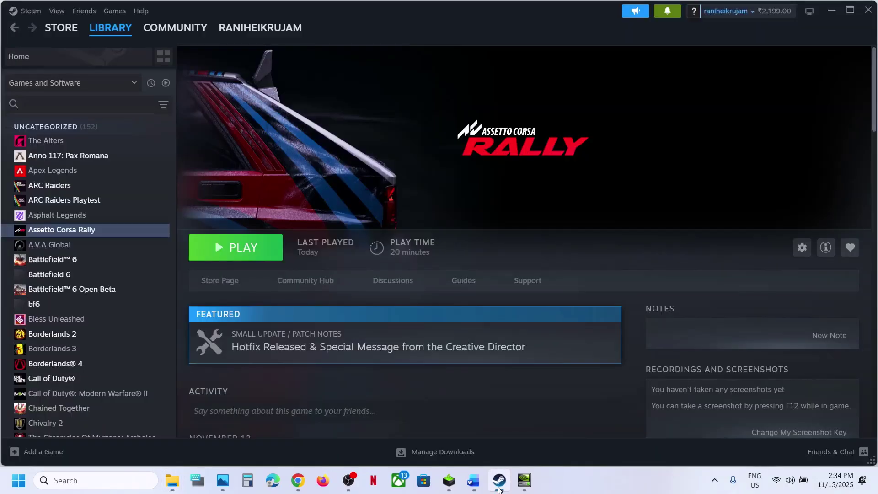
pyautogui.click(498, 488)
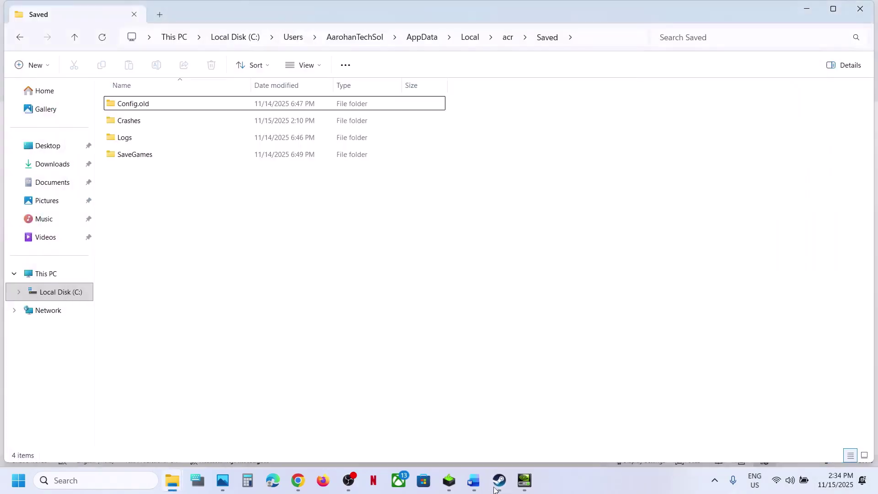
pyautogui.click(473, 481)
pyautogui.scroll(-3, 341, 298)
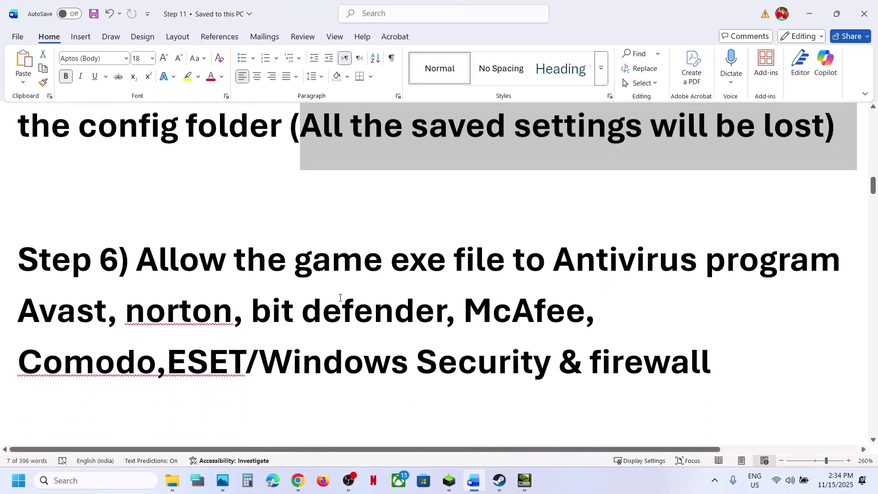
pyautogui.scroll(-1, 340, 298)
# From the Windows privacy settings, reach ransomware protection and open the list of apps allowed through Controlled folder access
pyautogui.press('super+i')
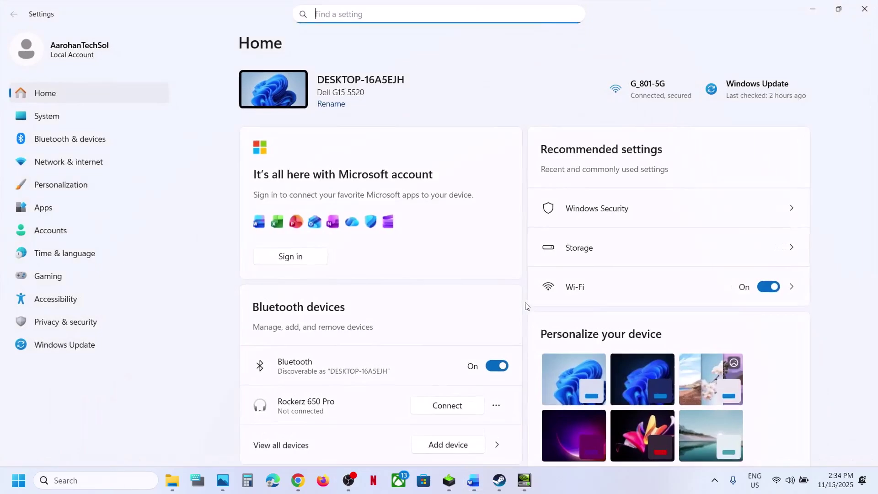
pyautogui.click(92, 320)
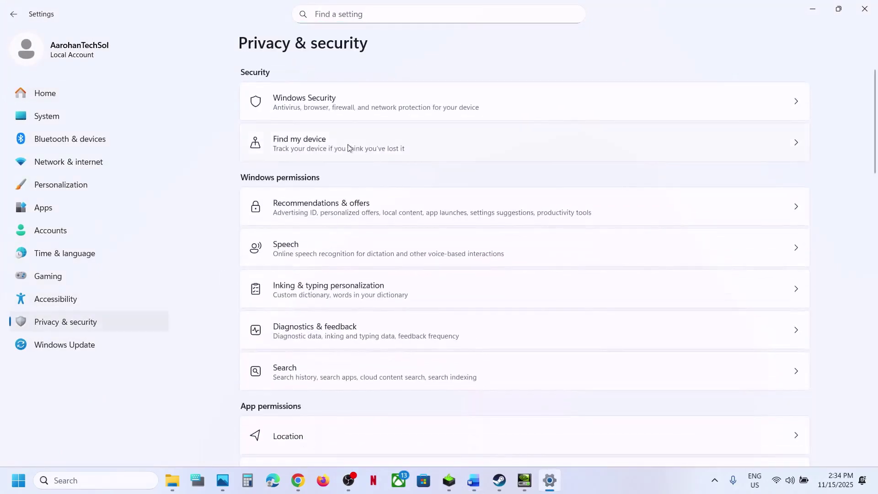
pyautogui.click(308, 114)
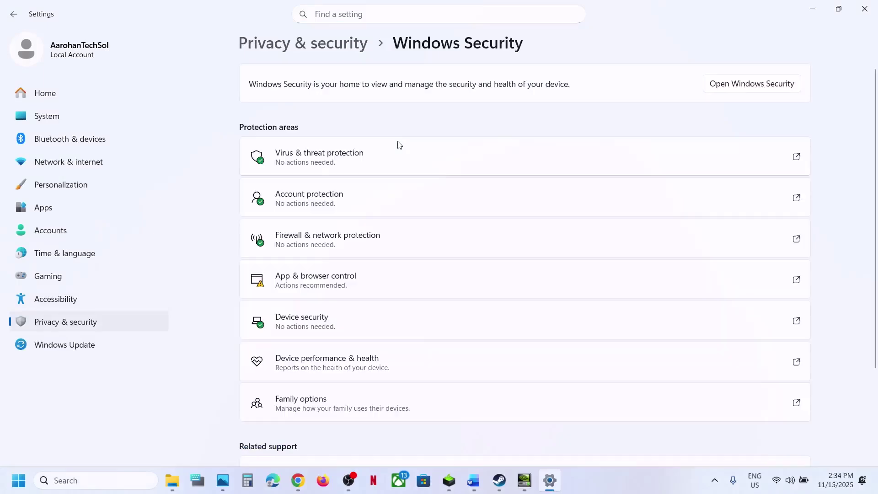
pyautogui.click(317, 167)
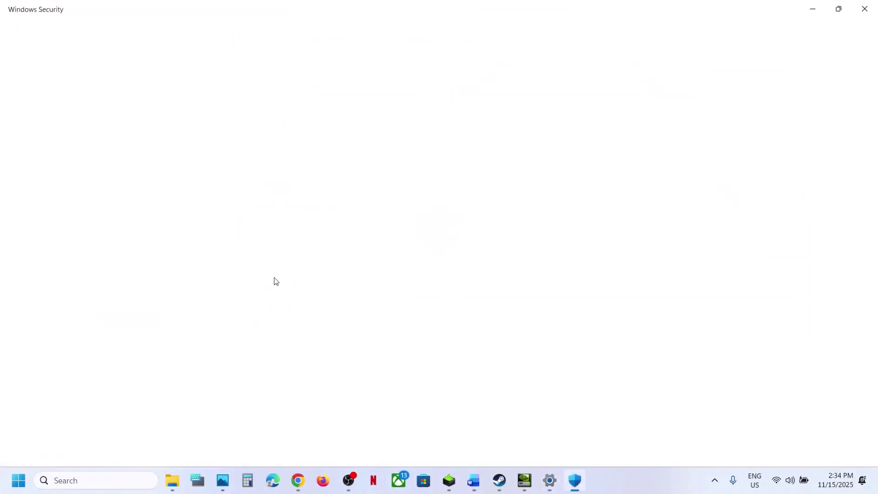
pyautogui.scroll(-3, 267, 348)
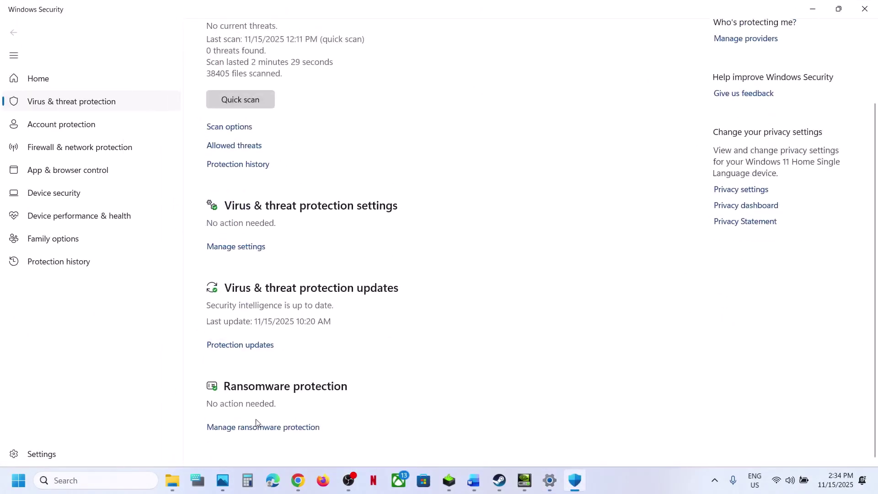
pyautogui.click(249, 428)
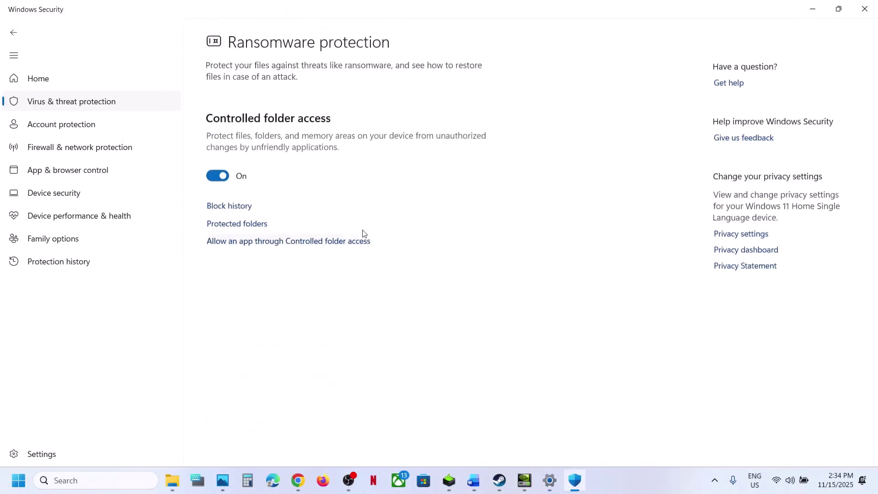
pyautogui.click(296, 243)
pyautogui.click(366, 332)
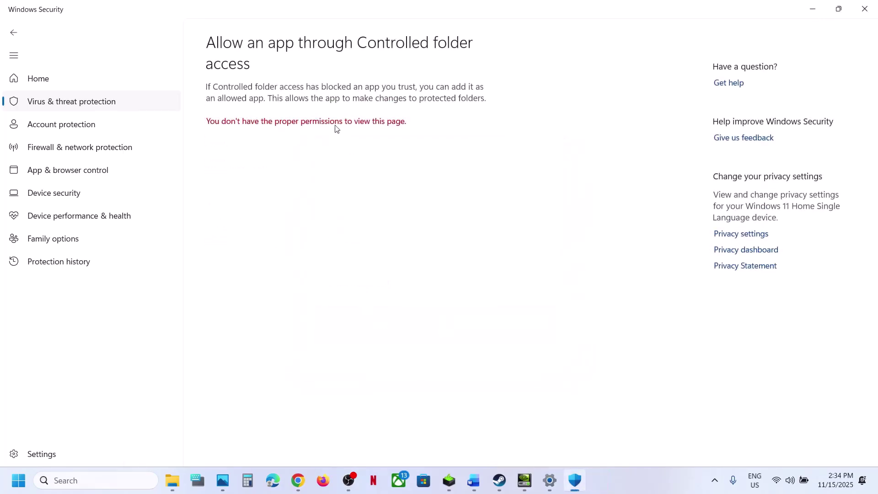
# Start adding an allowed app from all apps and browse to C:\Program Files (x86)
pyautogui.scroll(-2, 292, 91)
pyautogui.click(259, 42)
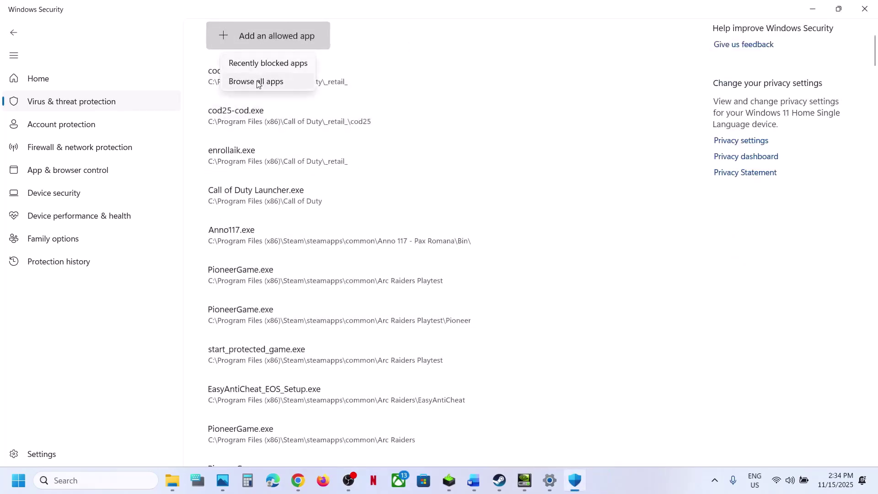
pyautogui.click(258, 83)
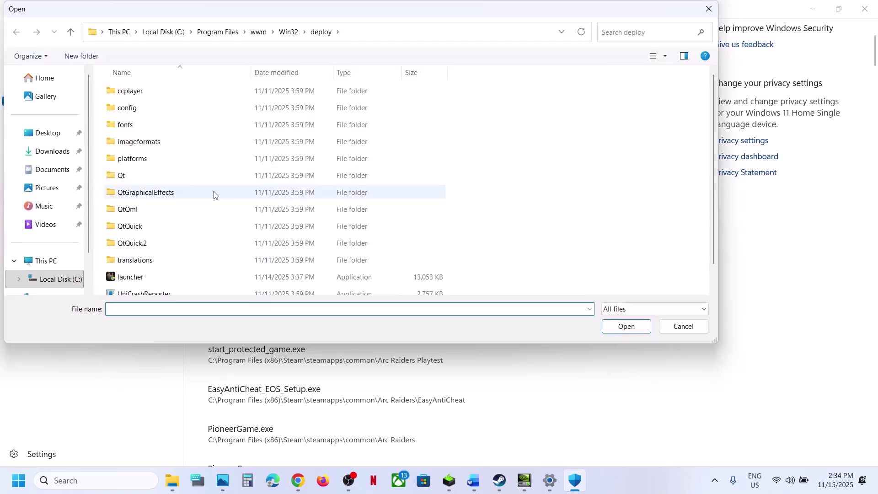
pyautogui.click(218, 33)
pyautogui.click(179, 36)
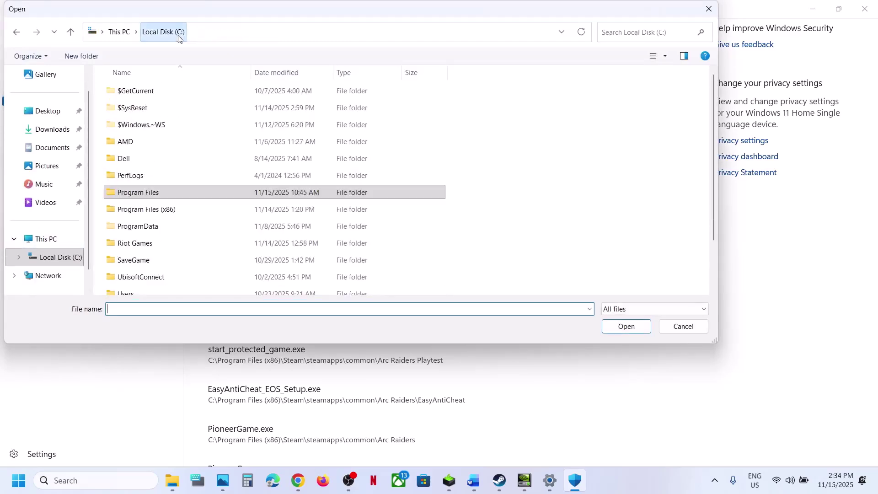
pyautogui.scroll(-1, 238, 184)
pyautogui.doubleClick(176, 153)
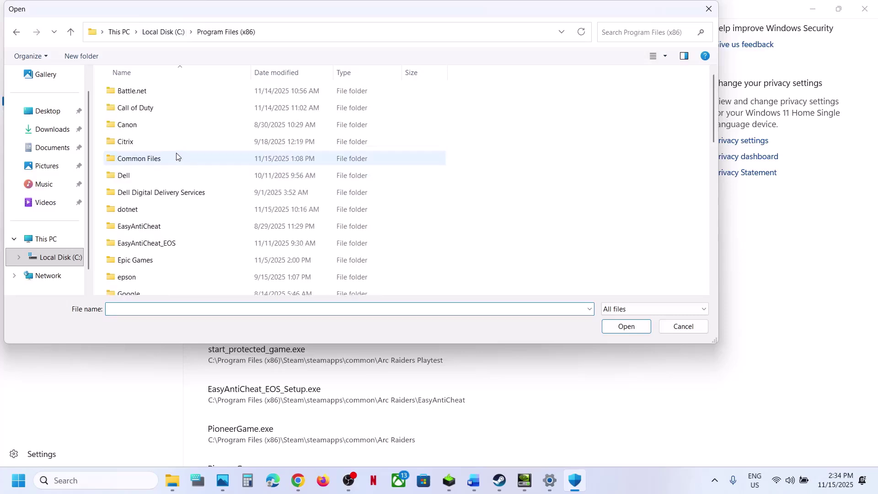
# Open the Assetto Corsa Rally folder under Steam\steamapps\common in the file selection dialog
pyautogui.press('s')
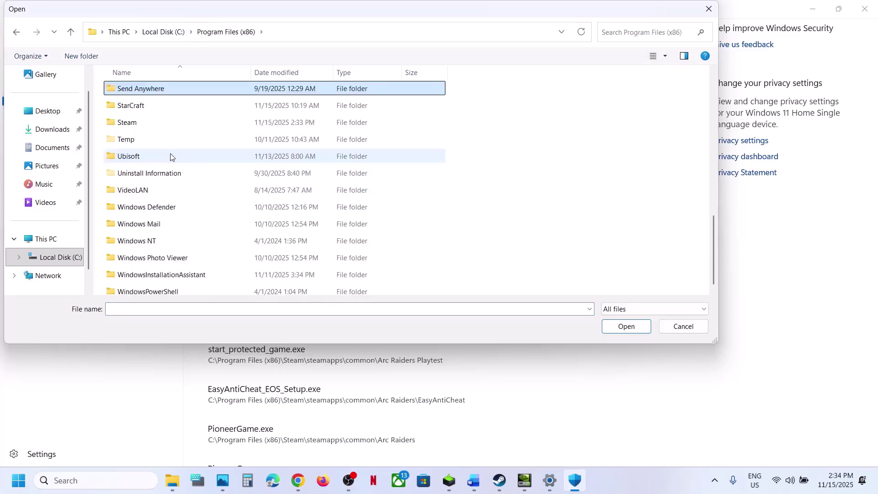
pyautogui.doubleClick(139, 123)
pyautogui.press('s')
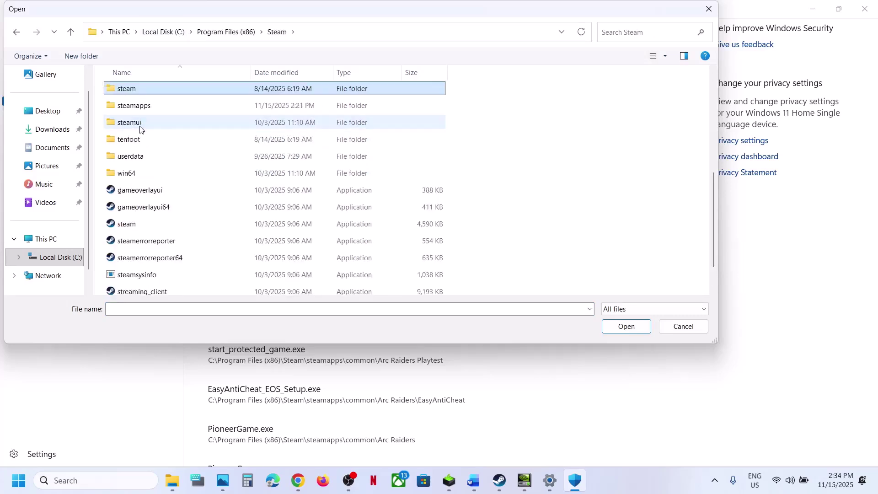
pyautogui.doubleClick(137, 106)
pyautogui.doubleClick(137, 91)
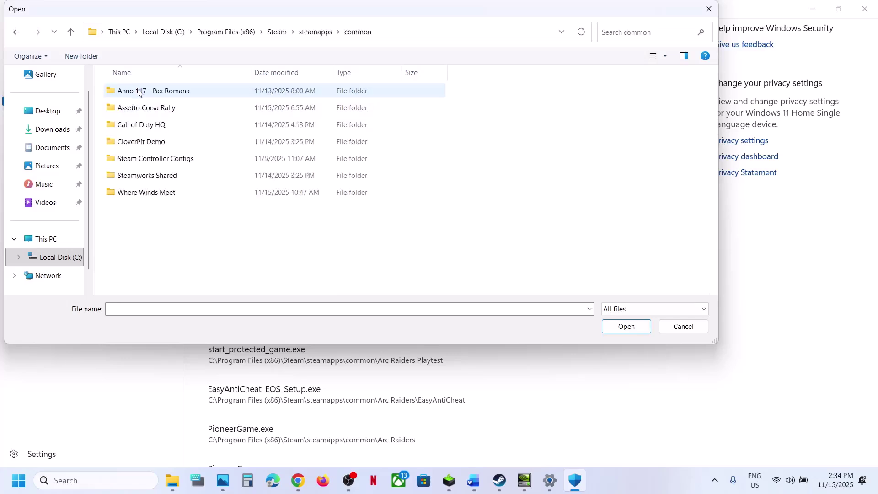
pyautogui.doubleClick(142, 108)
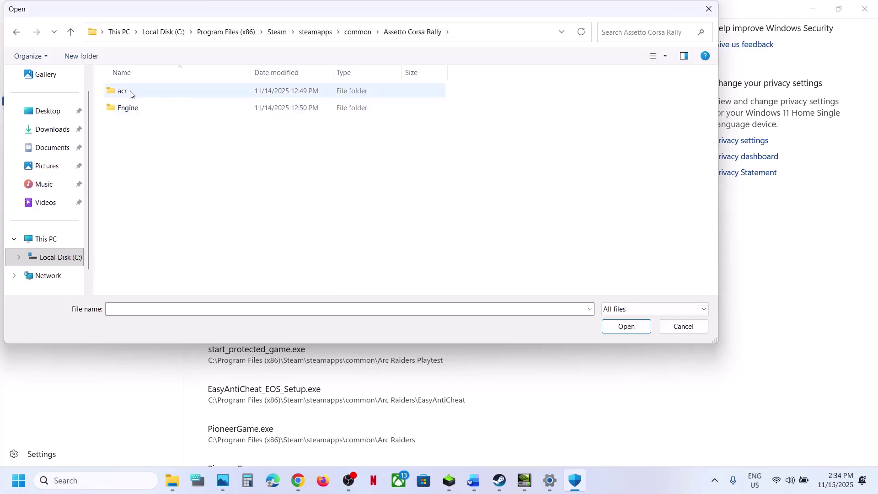
# Allow the acr application from acr\Binaries\Win64 through Controlled folder access
pyautogui.doubleClick(126, 93)
pyautogui.doubleClick(126, 93)
pyautogui.doubleClick(126, 91)
pyautogui.click(130, 106)
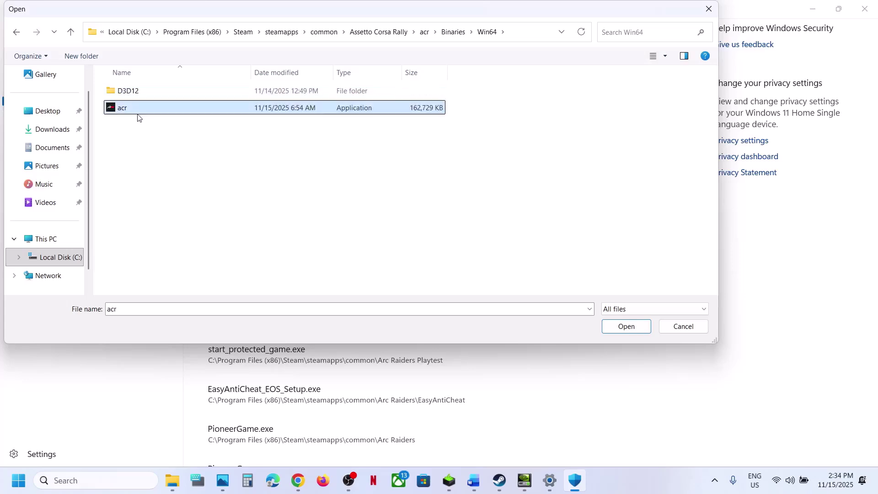
pyautogui.click(622, 328)
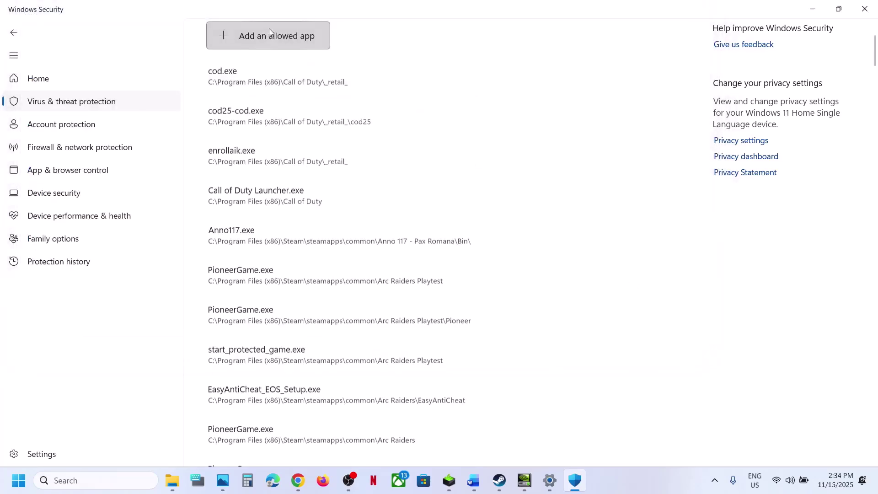
# Try to add another allowed app by browsing the game's Engine\Binaries folder for Win64, and cancel the file selection
pyautogui.click(269, 29)
pyautogui.click(259, 82)
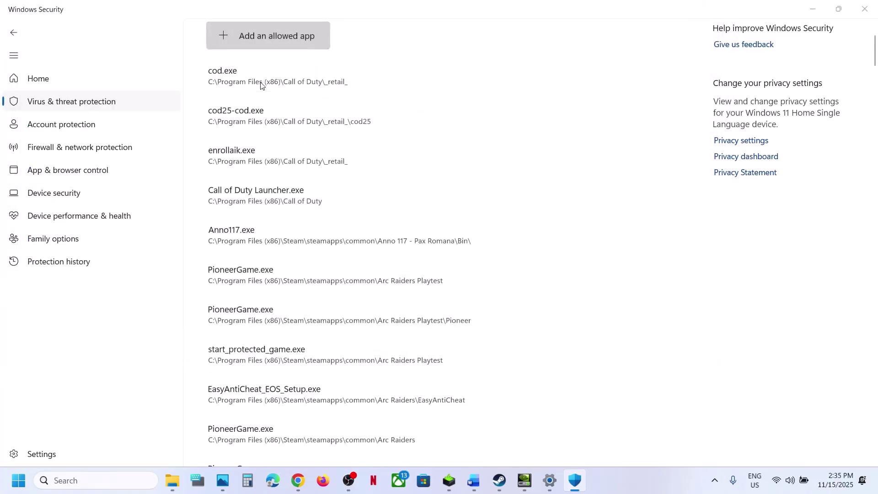
pyautogui.click(73, 32)
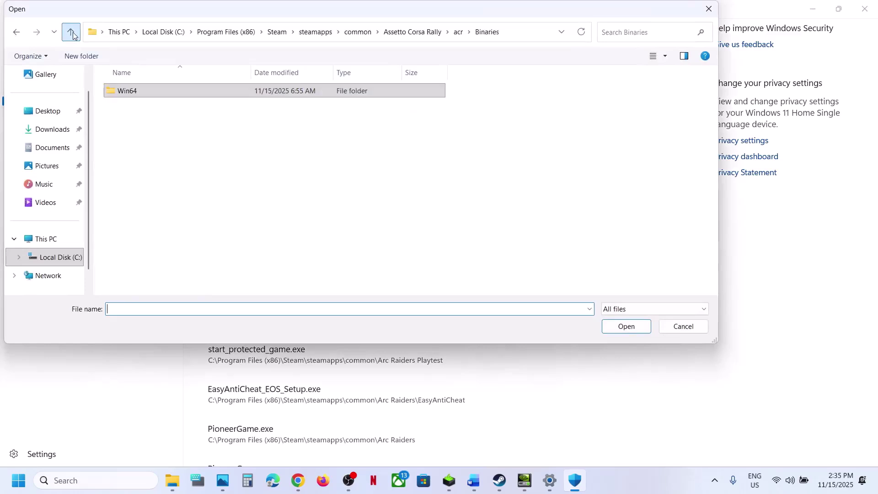
pyautogui.click(72, 32)
pyautogui.click(73, 32)
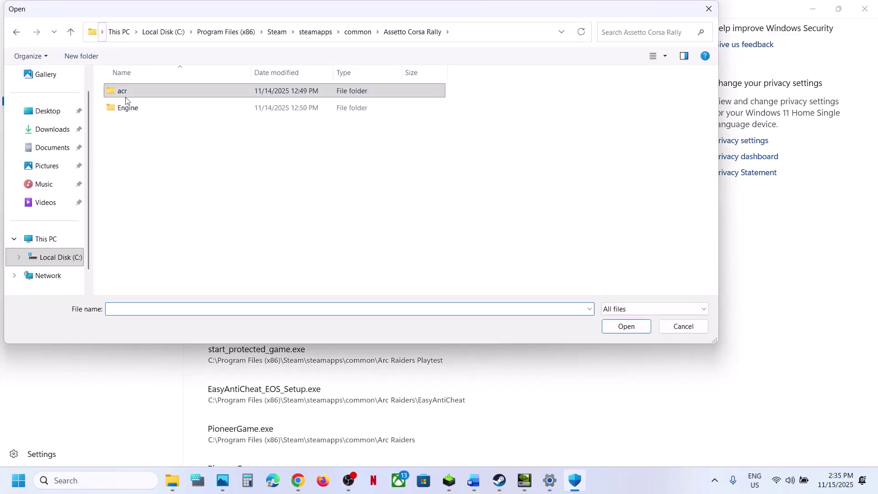
pyautogui.doubleClick(133, 109)
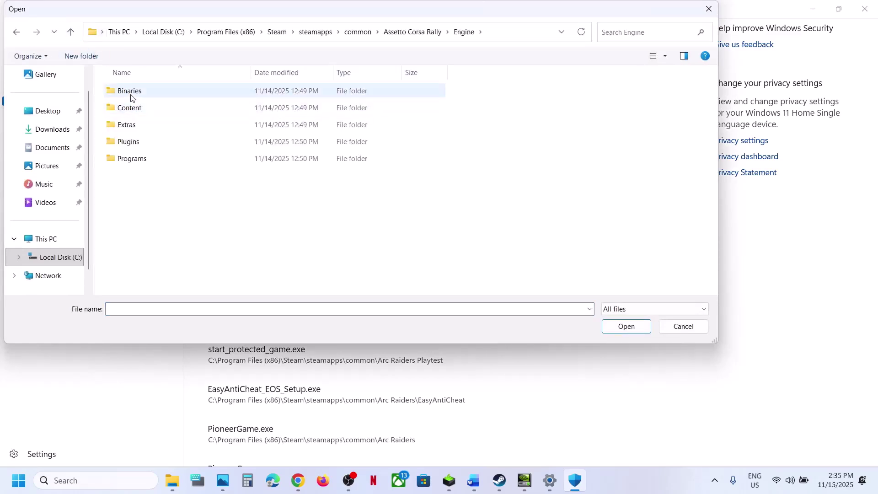
pyautogui.doubleClick(130, 92)
pyautogui.doubleClick(130, 91)
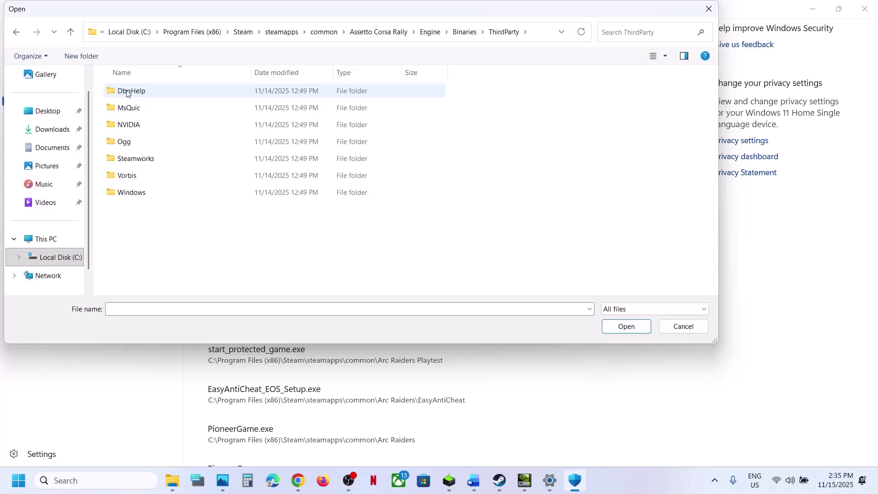
pyautogui.click(71, 33)
pyautogui.doubleClick(128, 108)
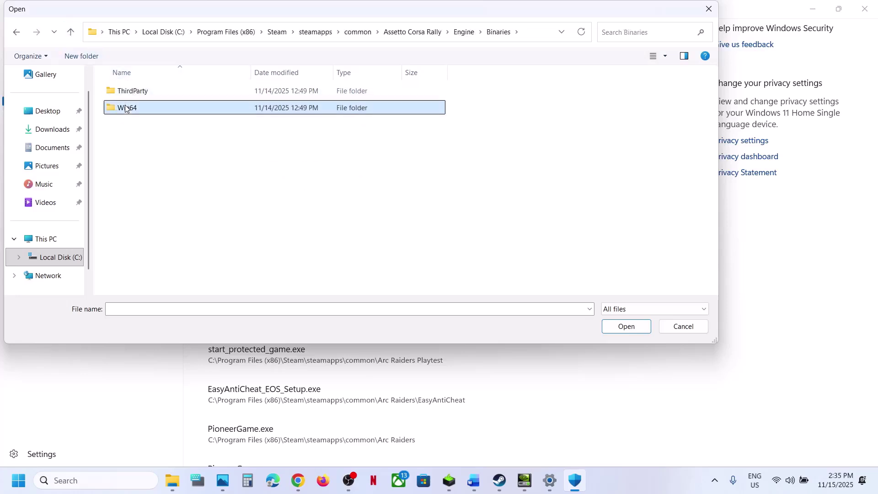
pyautogui.click(709, 8)
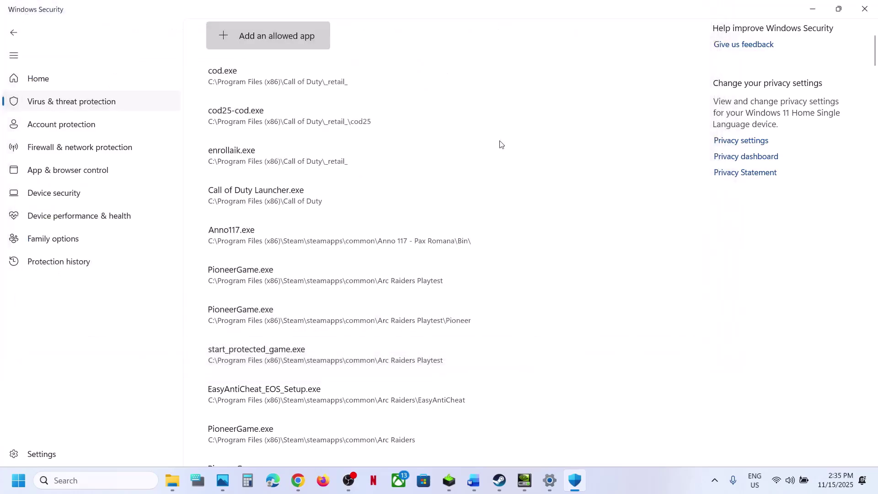
# Search Windows for Control Panel, open it and go to the System and Security category
pyautogui.click(72, 480)
pyautogui.write('contr')
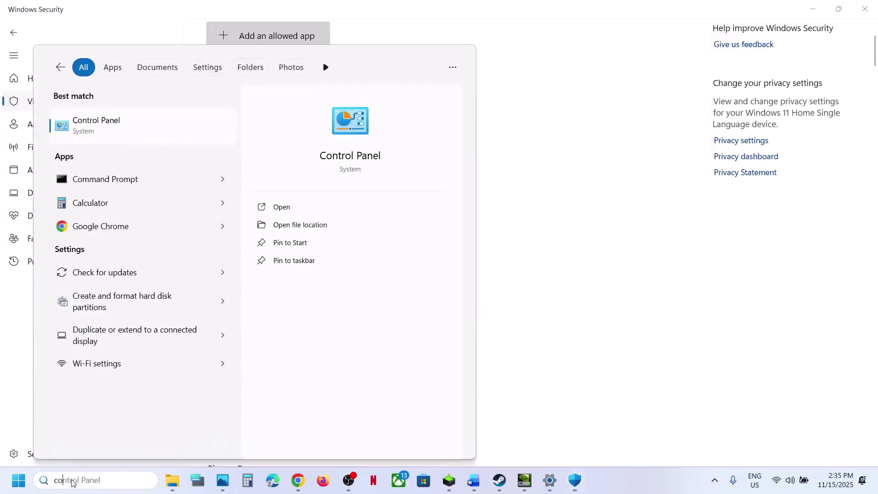
pyautogui.write('ol')
pyautogui.press('Return')
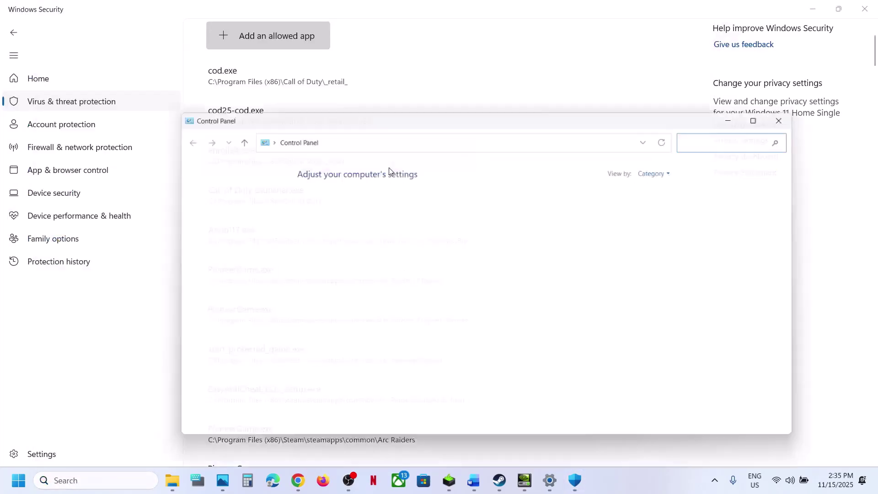
pyautogui.click(349, 201)
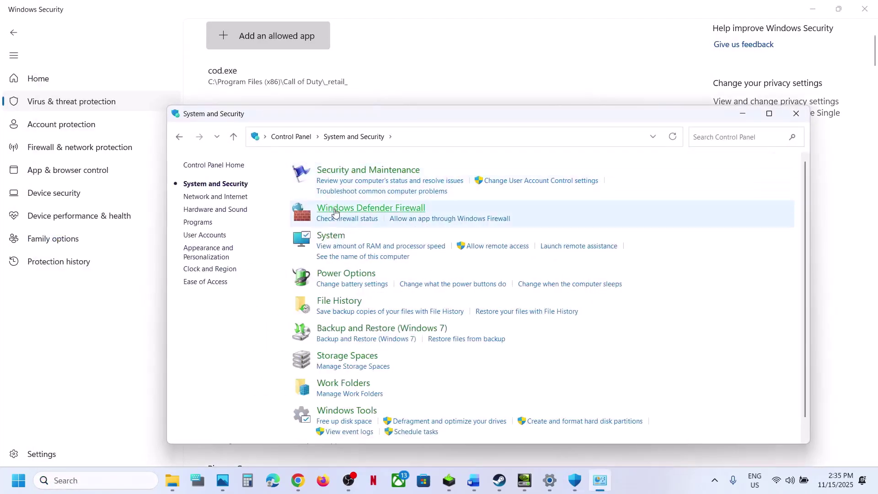
# Open the list of apps allowed through Windows Defender Firewall, unlock its settings and browse for another app to allow
pyautogui.click(350, 209)
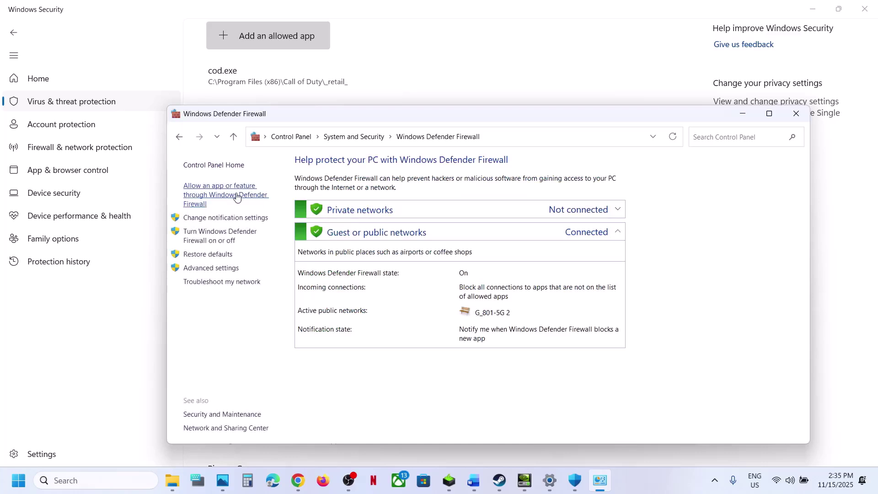
pyautogui.click(213, 200)
pyautogui.click(597, 198)
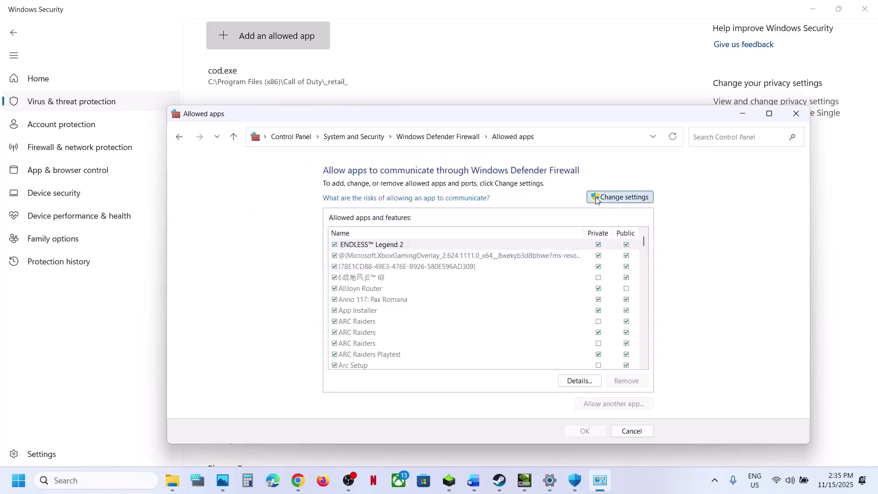
pyautogui.click(599, 404)
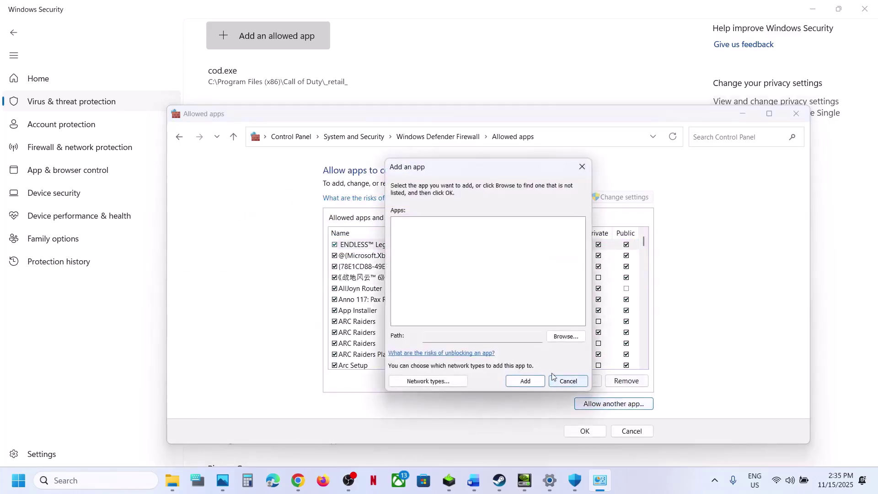
pyautogui.click(572, 335)
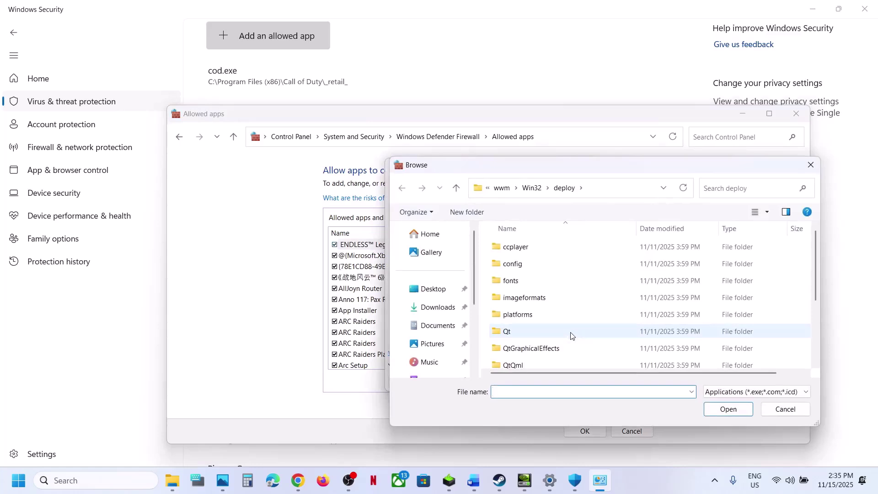
# Browse to the Assetto Corsa Rally folder under C:\Program Files (x86)\Steam\steamapps\common in the file selection dialog
pyautogui.scroll(-3, 432, 339)
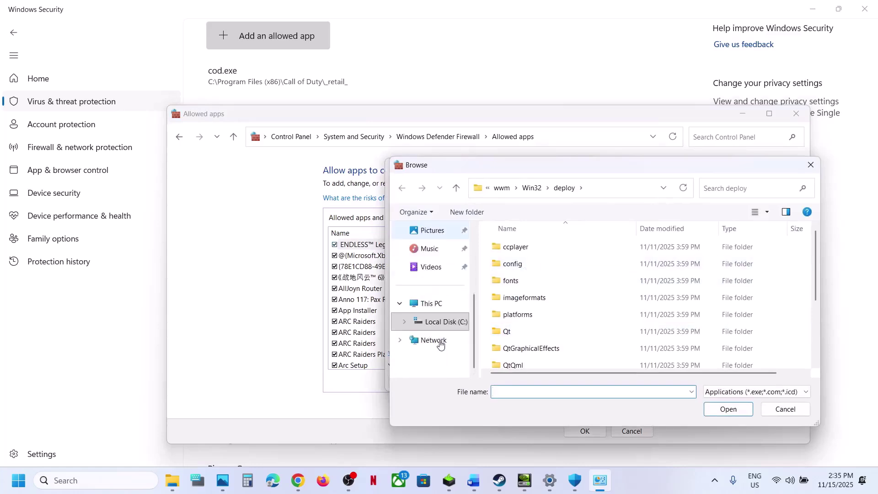
pyautogui.click(435, 305)
pyautogui.doubleClick(531, 254)
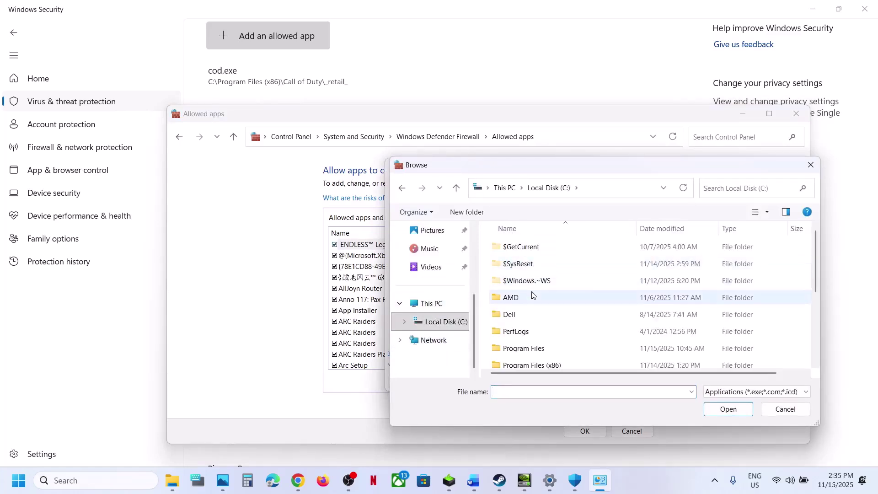
pyautogui.scroll(-2, 532, 296)
pyautogui.doubleClick(530, 298)
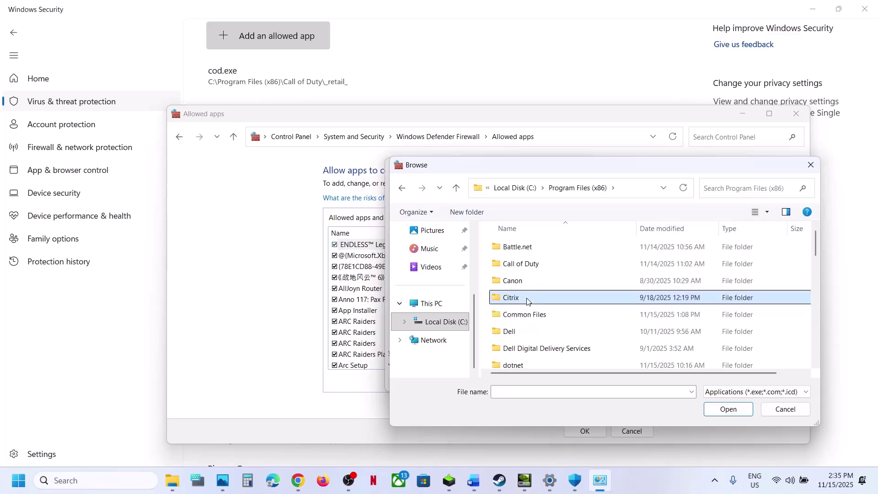
pyautogui.scroll(-6, 528, 301)
pyautogui.doubleClick(521, 281)
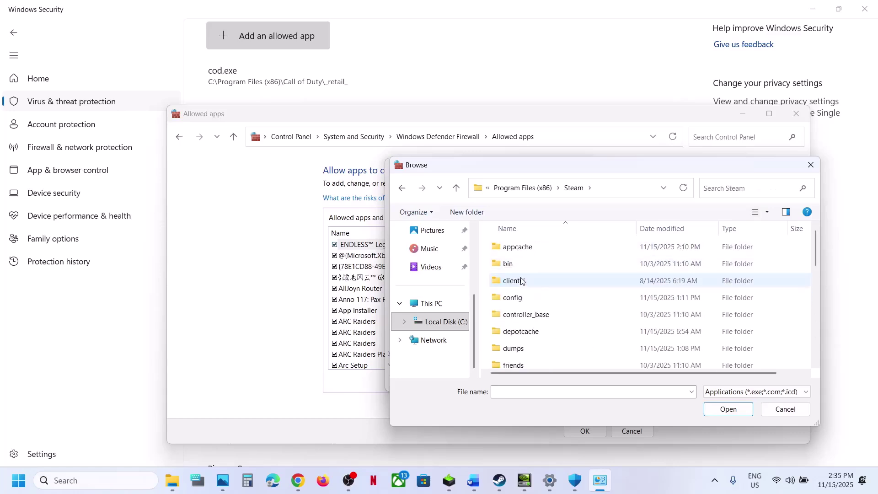
pyautogui.scroll(-5, 522, 281)
pyautogui.doubleClick(528, 260)
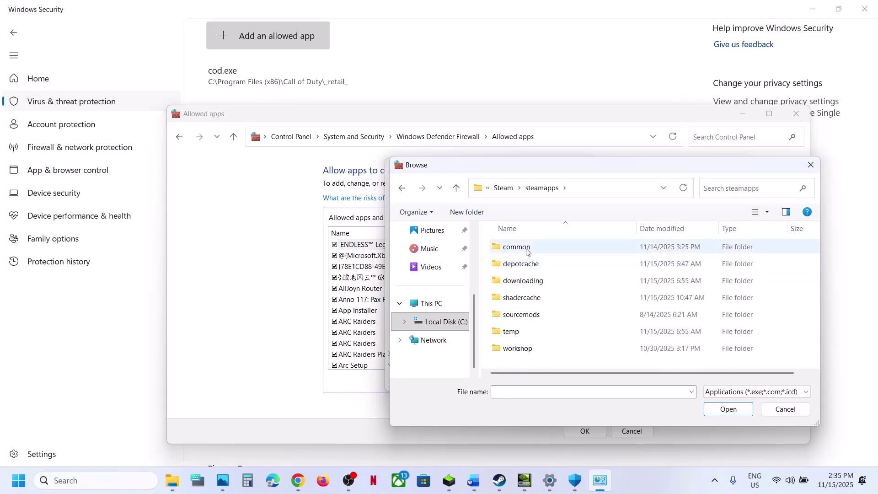
pyautogui.doubleClick(528, 250)
pyautogui.click(529, 265)
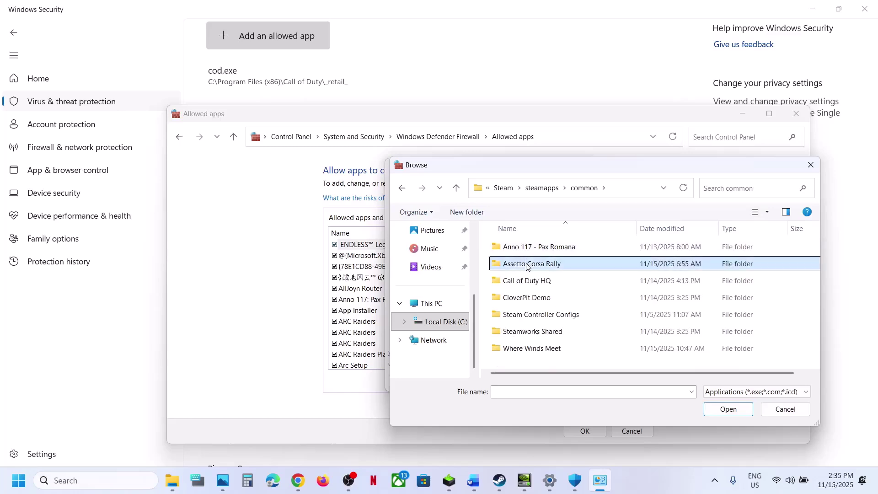
pyautogui.doubleClick(529, 265)
# Try to add the acr application from acr\Binaries\Win64 to the firewall's allowed apps, and close the add dialog
pyautogui.click(514, 248)
pyautogui.doubleClick(516, 248)
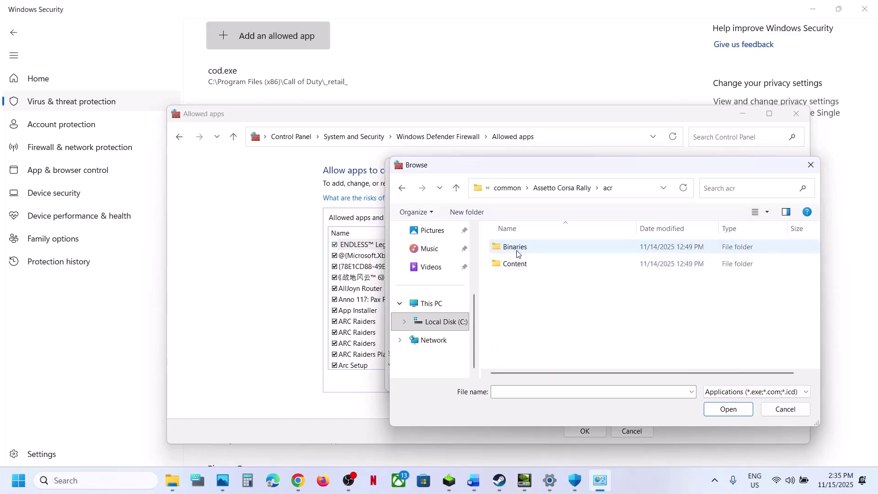
pyautogui.click(518, 252)
pyautogui.doubleClick(518, 251)
pyautogui.doubleClick(518, 252)
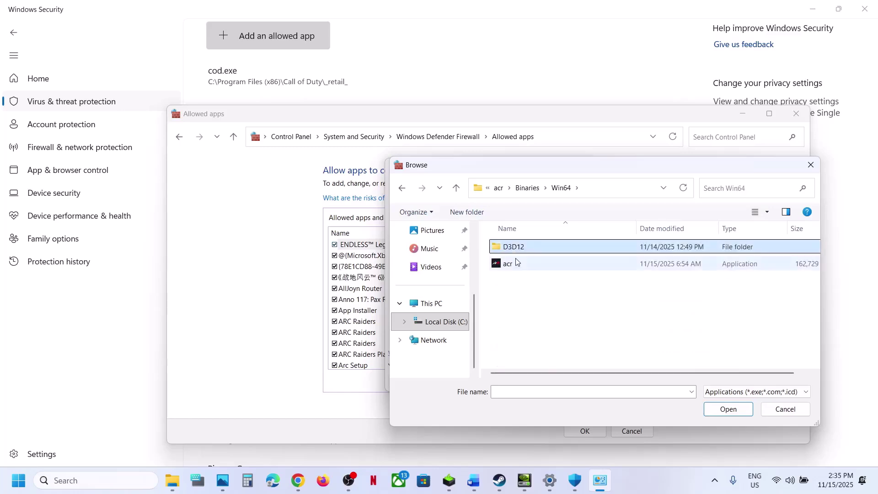
pyautogui.click(516, 263)
pyautogui.click(728, 409)
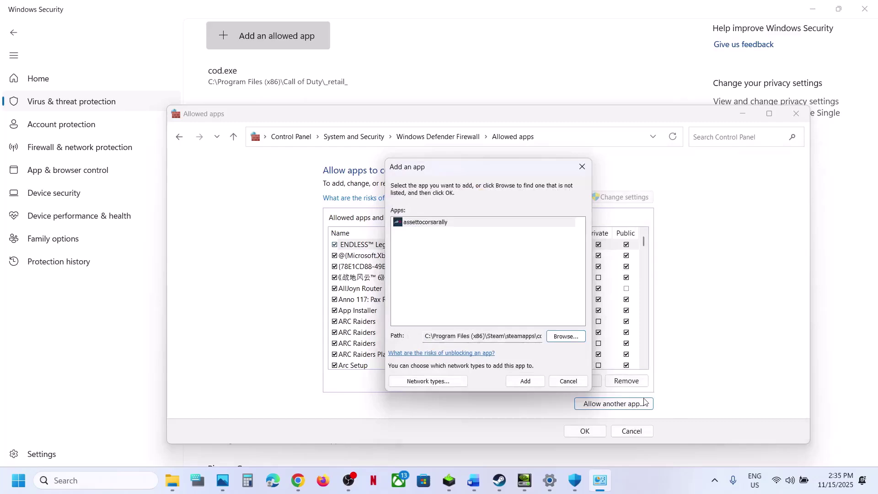
pyautogui.click(539, 384)
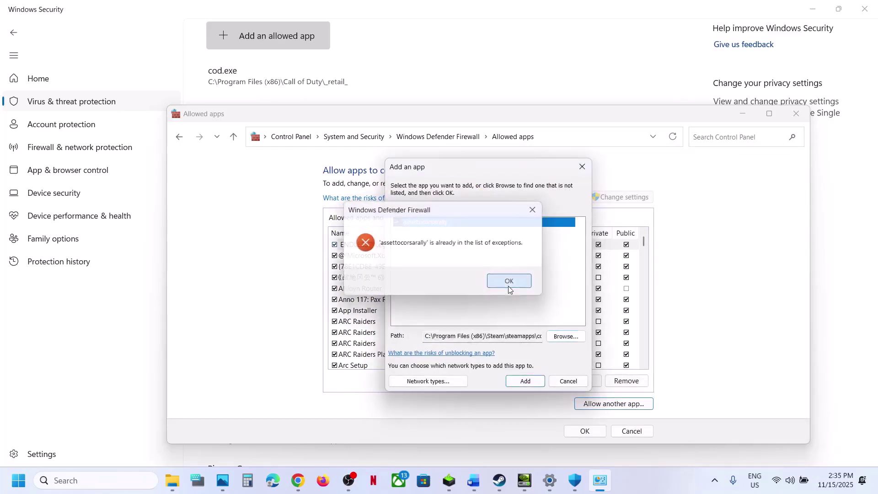
pyautogui.click(509, 281)
pyautogui.click(582, 165)
# Close the Windows Security, Allowed apps and Settings windows to return to the Word document
pyautogui.click(809, 106)
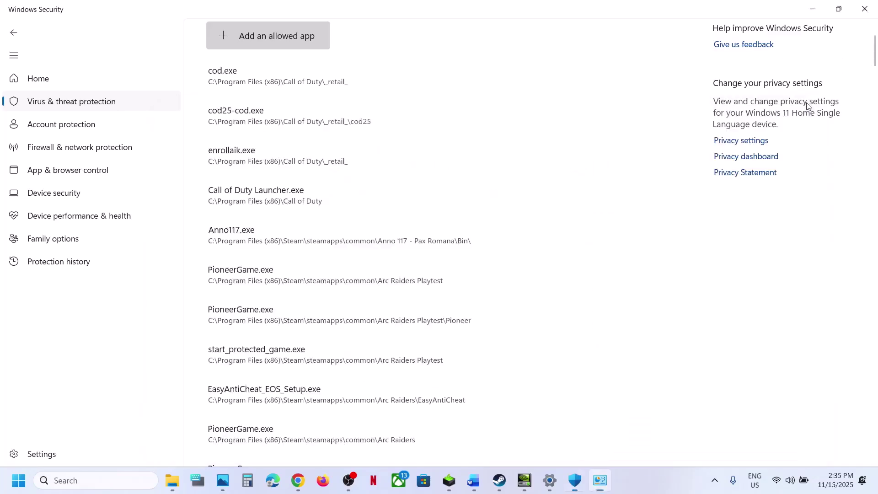
pyautogui.click(865, 9)
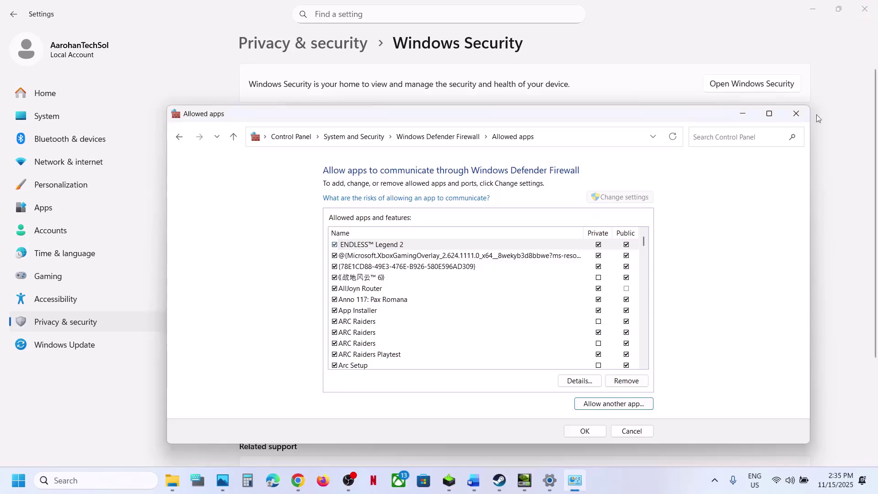
pyautogui.click(796, 114)
pyautogui.click(875, 16)
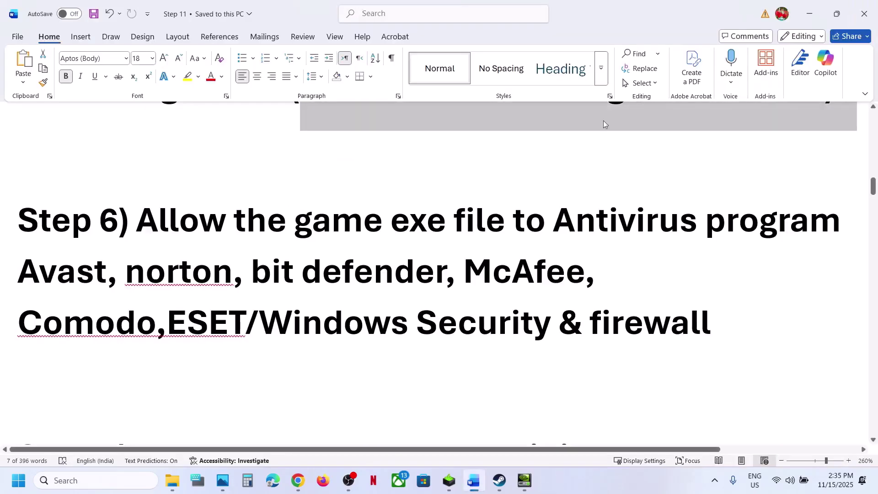
# Highlight the antivirus program names in Step 6 and "Run the game as an administrator" in Step 7 of the document
pyautogui.scroll(-1, 417, 261)
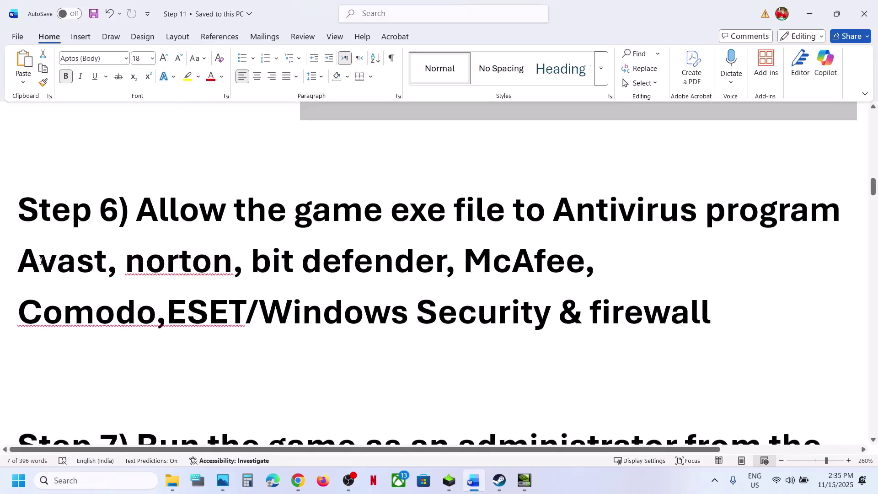
pyautogui.moveTo(41, 261); pyautogui.dragTo(243, 307)
pyautogui.scroll(-4, 244, 308)
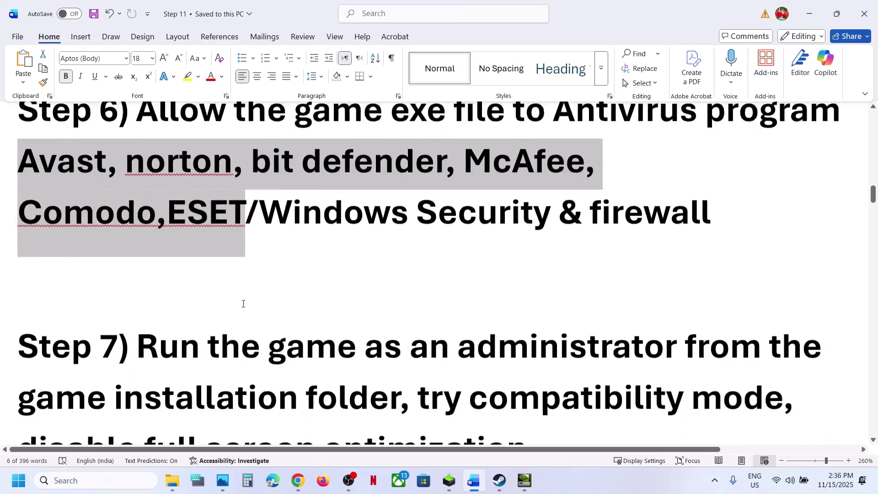
pyautogui.moveTo(151, 257); pyautogui.dragTo(547, 254)
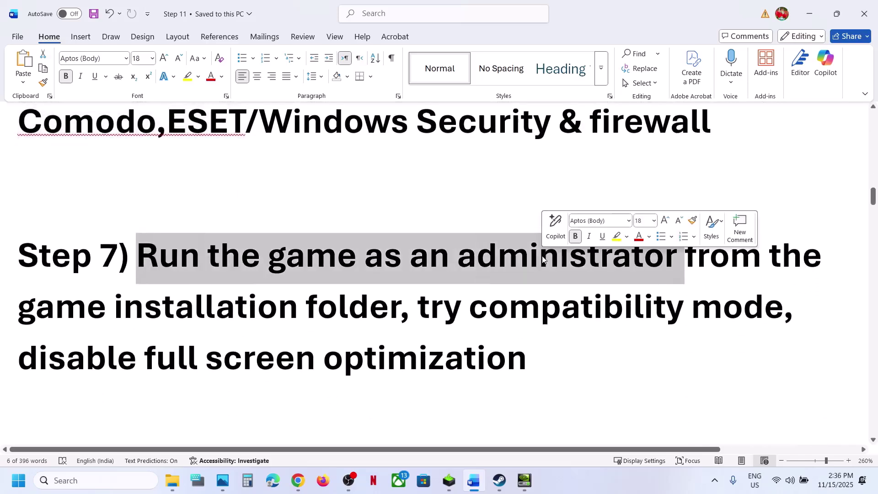
# Switch to Steam and open the local files folder of Assetto Corsa Rally
pyautogui.click(498, 481)
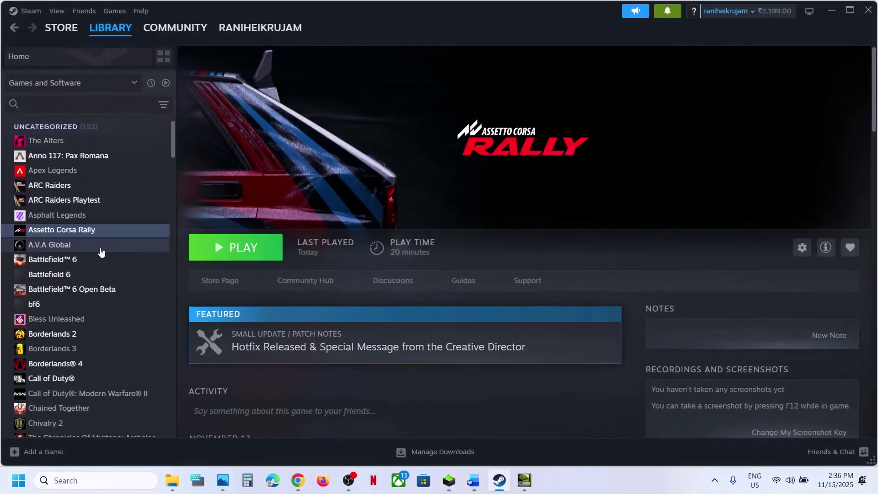
pyautogui.rightClick(81, 231)
pyautogui.moveTo(129, 298)
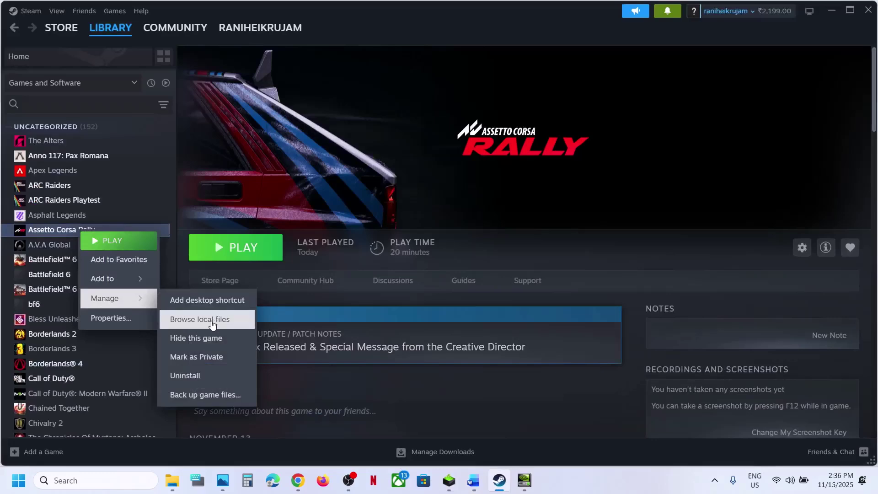
pyautogui.click(221, 319)
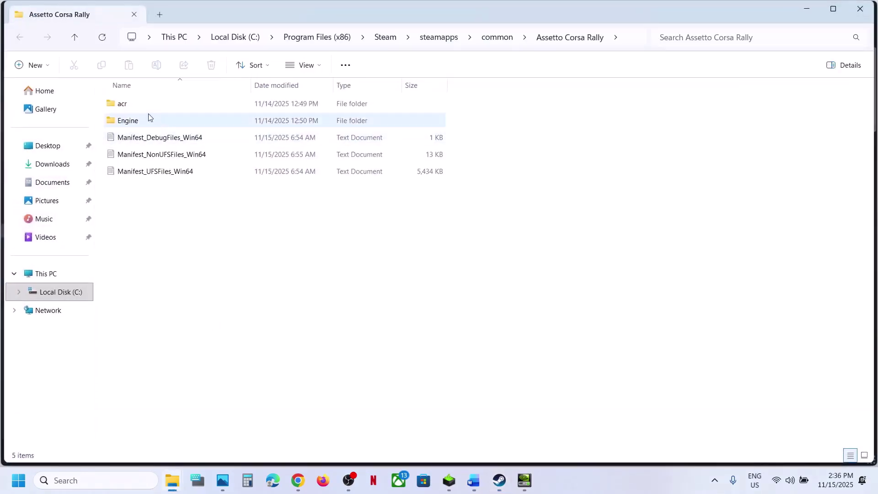
# Go to the acr\Binaries\Win64 folder and select the acr application
pyautogui.doubleClick(129, 105)
pyautogui.click(131, 106)
pyautogui.doubleClick(131, 105)
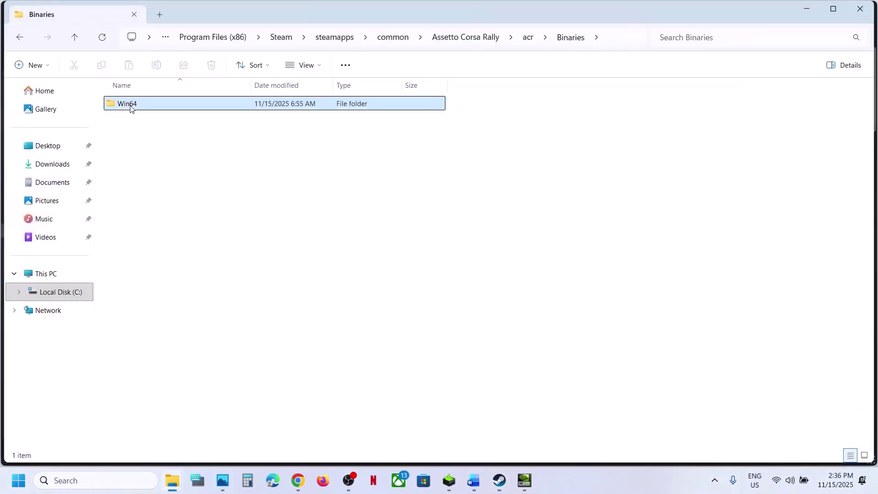
pyautogui.doubleClick(131, 105)
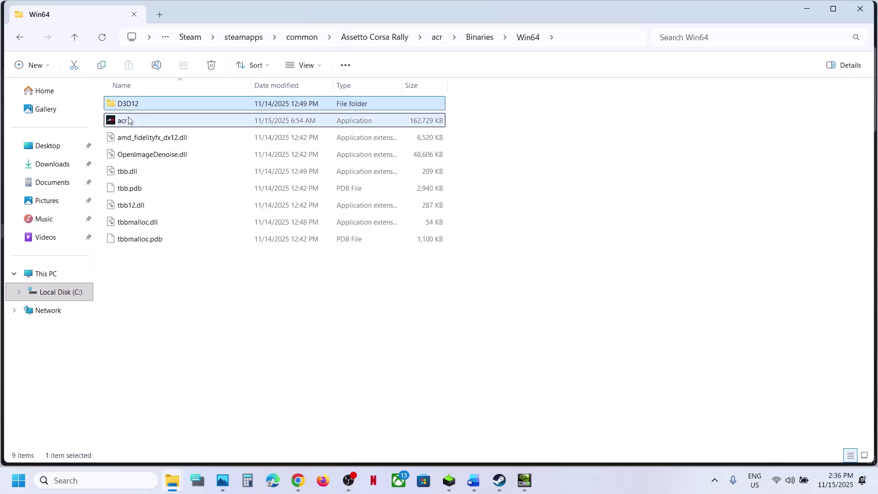
pyautogui.click(166, 121)
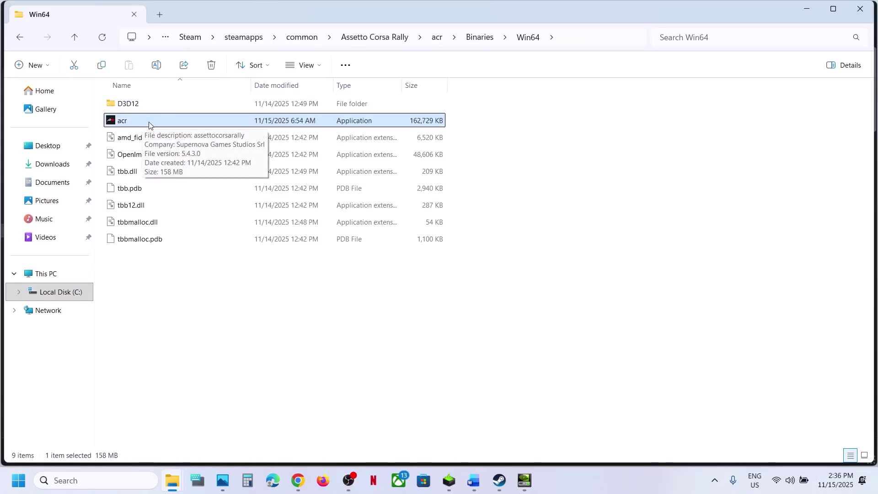
# Set the acr application to run as an administrator in its compatibility properties and save the change
pyautogui.rightClick(149, 122)
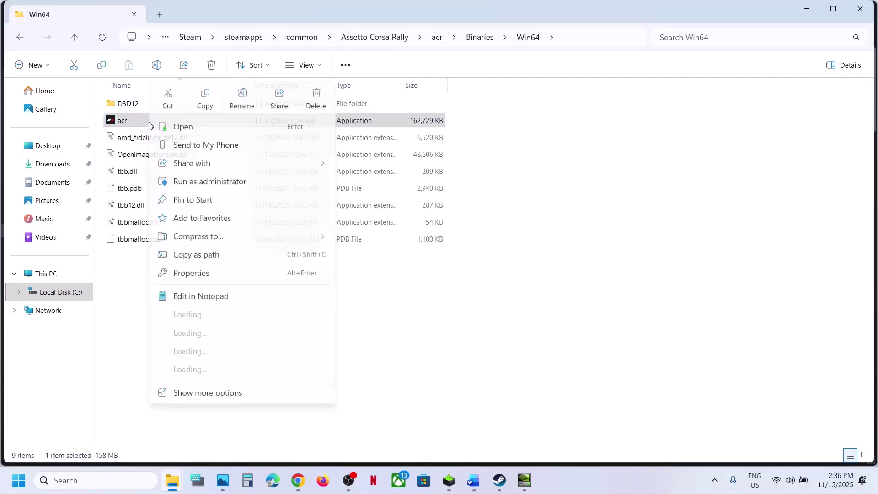
pyautogui.click(198, 274)
pyautogui.click(251, 160)
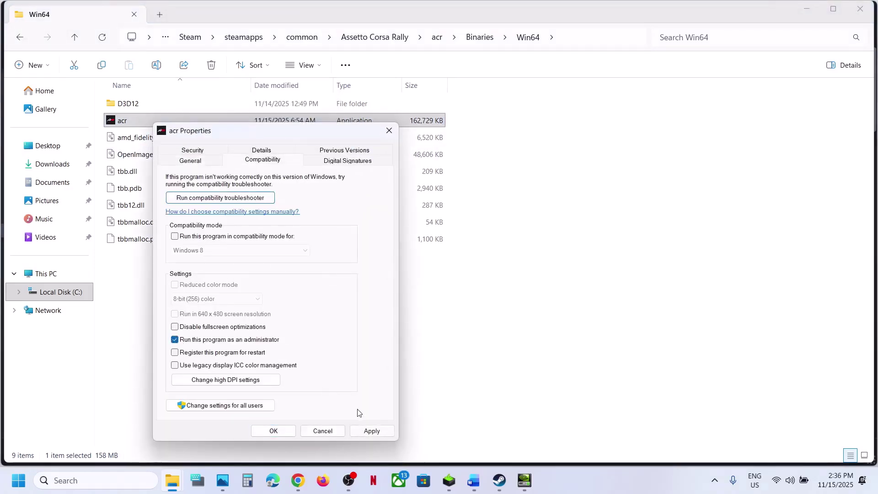
pyautogui.click(371, 431)
pyautogui.click(280, 435)
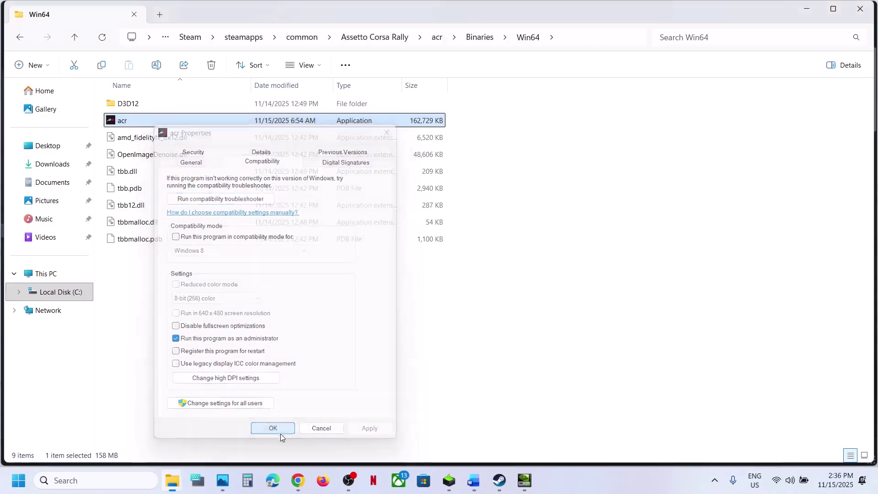
# Reopen the acr application's compatibility properties and apply compatibility mode for Windows 8
pyautogui.rightClick(134, 123)
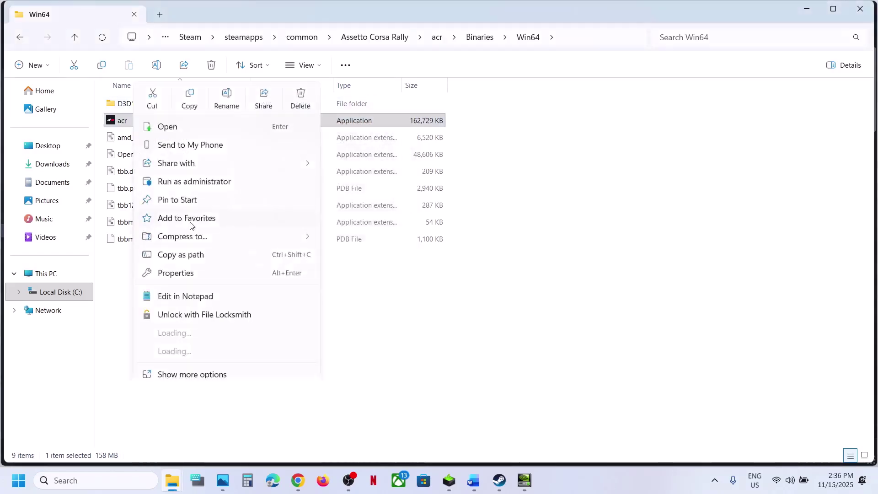
pyautogui.click(182, 276)
pyautogui.click(246, 159)
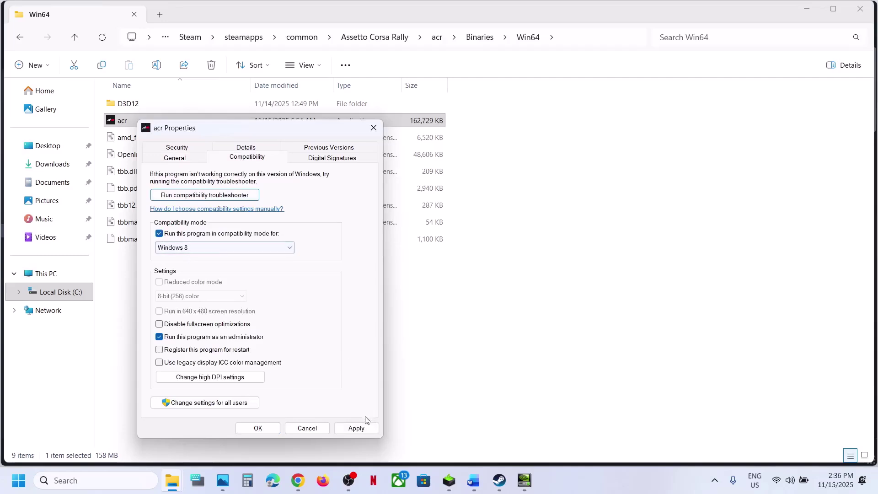
pyautogui.click(357, 427)
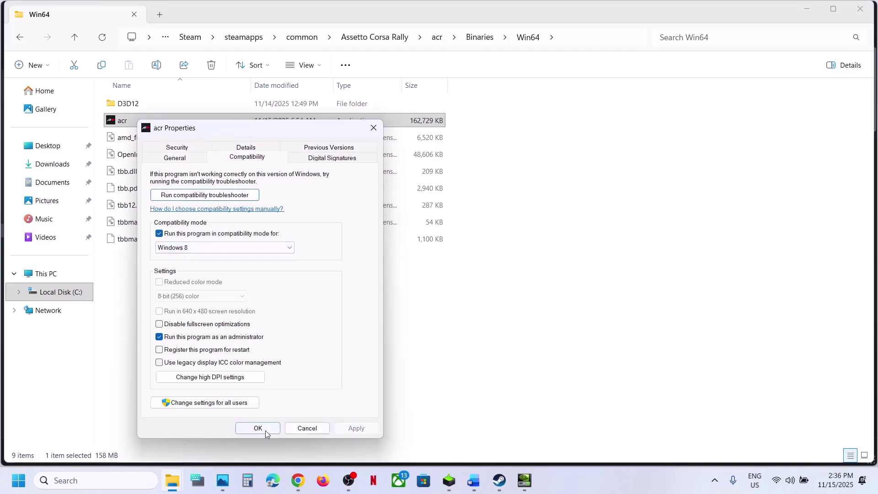
# Change the acr application's compatibility mode to Windows 7, disable fullscreen optimizations and apply the settings
pyautogui.click(191, 249)
pyautogui.click(188, 282)
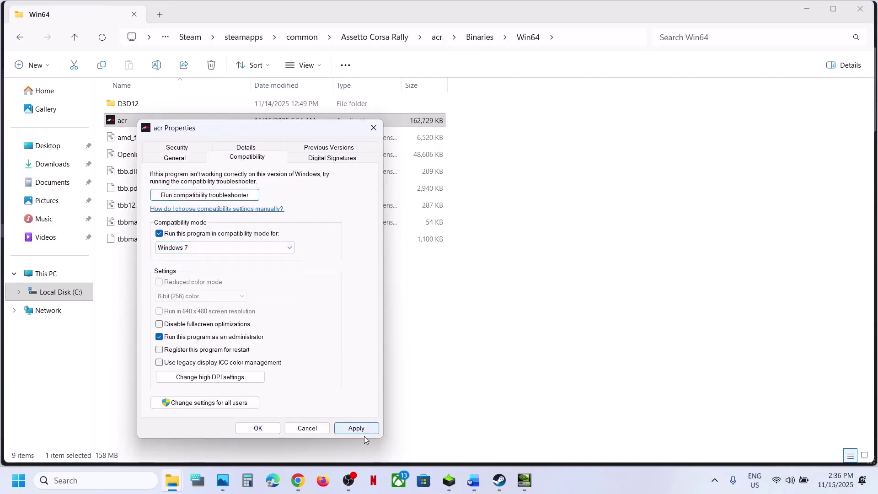
pyautogui.click(356, 430)
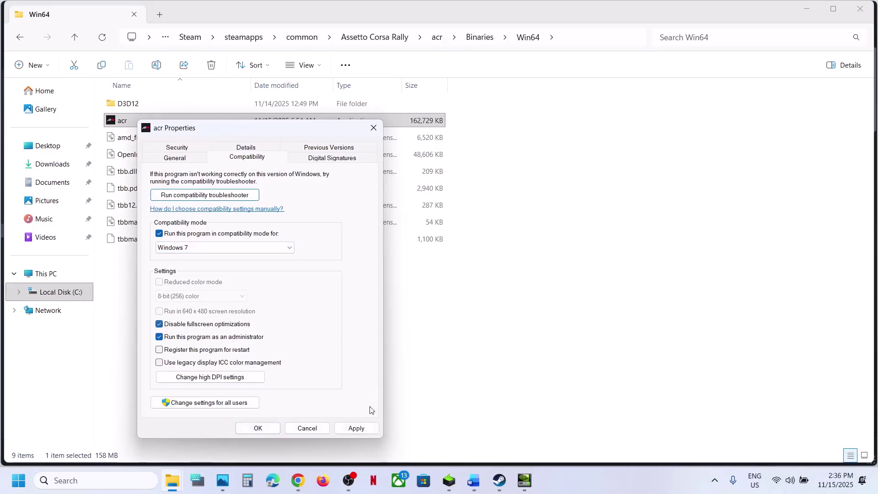
pyautogui.click(353, 430)
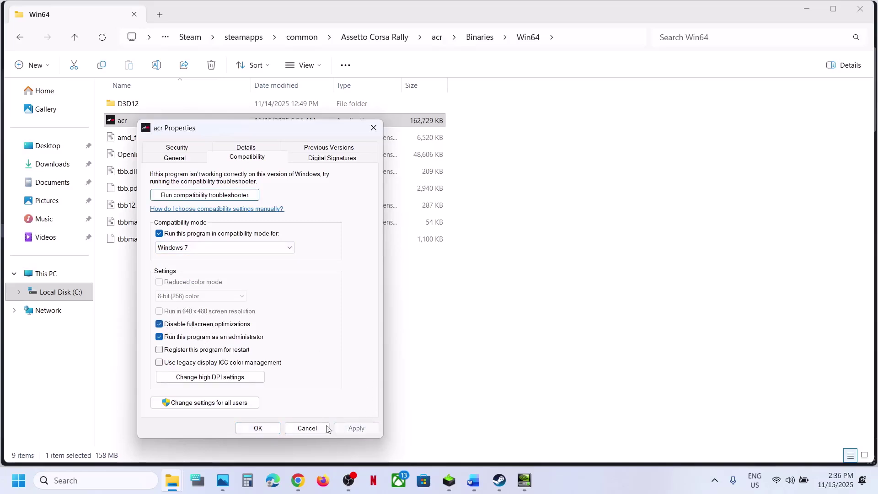
# Reopen the acr application's compatibility properties, turn off compatibility mode, disabled fullscreen optimizations and running as administrator, save, and close the folder window
pyautogui.click(267, 430)
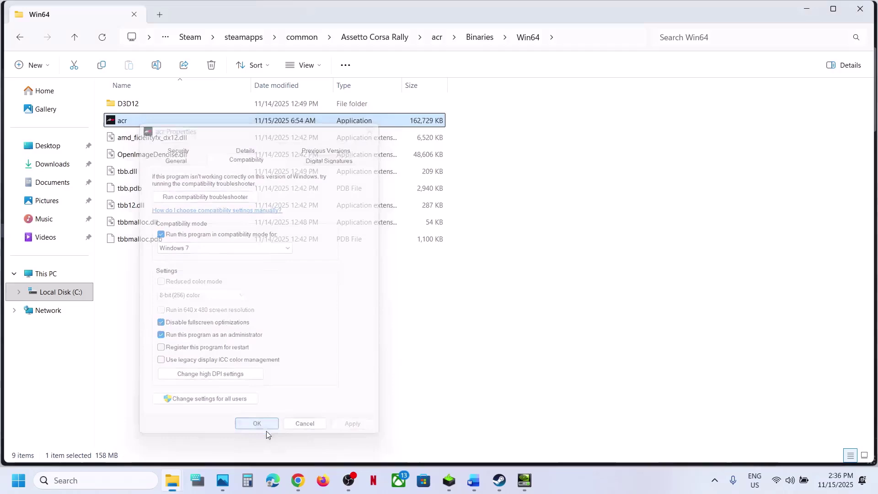
pyautogui.rightClick(149, 125)
pyautogui.click(198, 280)
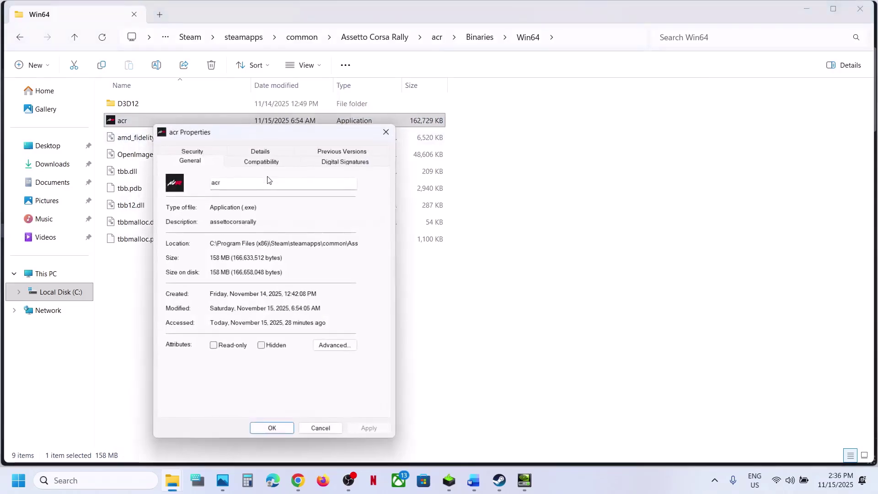
pyautogui.click(260, 161)
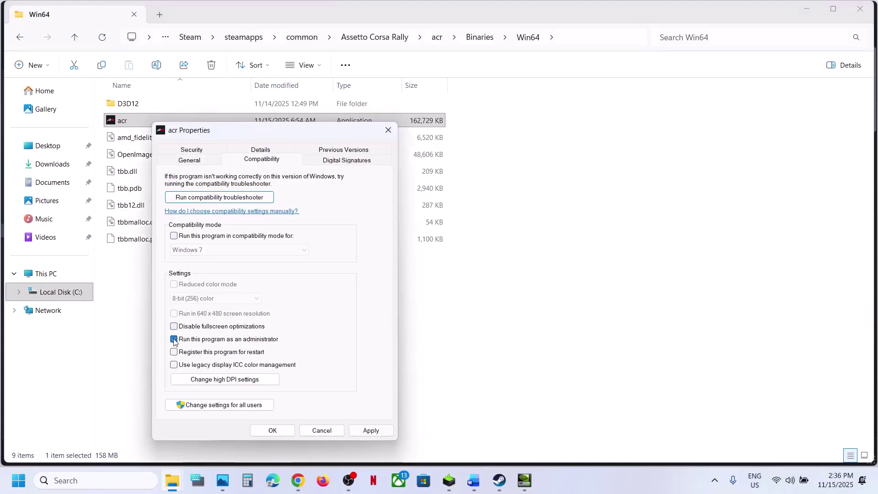
pyautogui.click(277, 431)
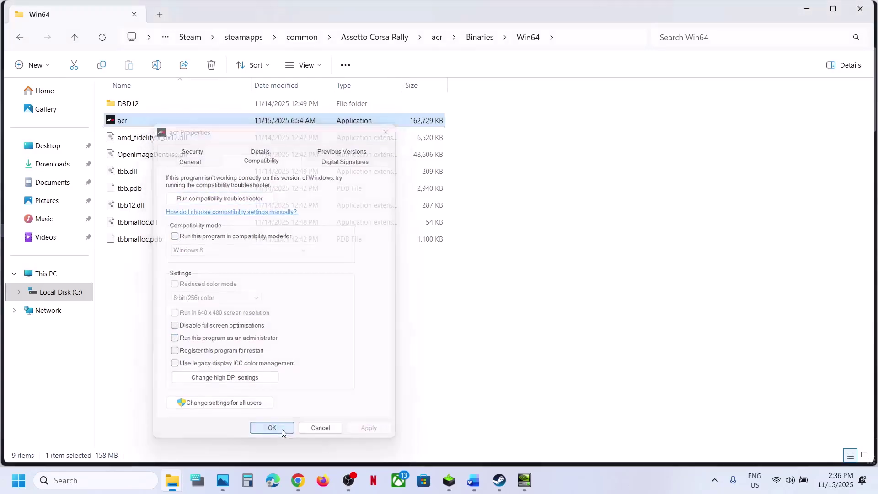
pyautogui.click(862, 13)
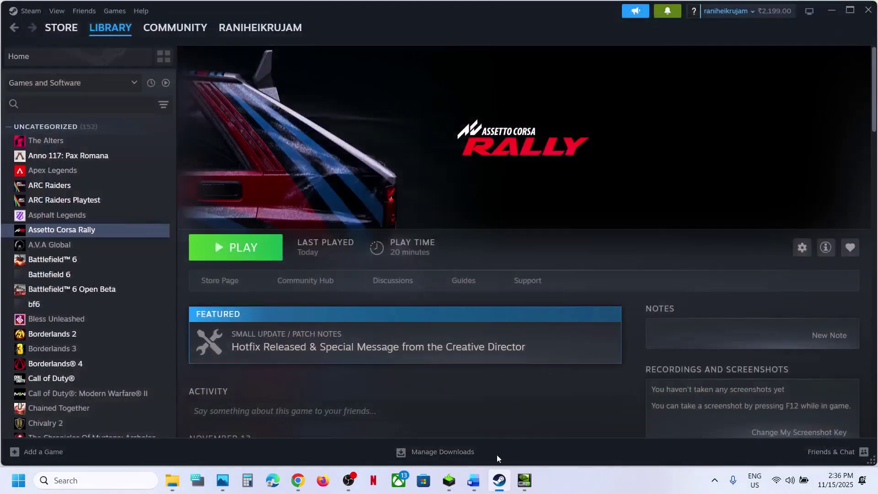
# Check the next troubleshooting step in the Word document and view Assetto Corsa Rally's Installed Files properties in Steam for the file verification option
pyautogui.click(474, 481)
pyautogui.scroll(-5, 402, 312)
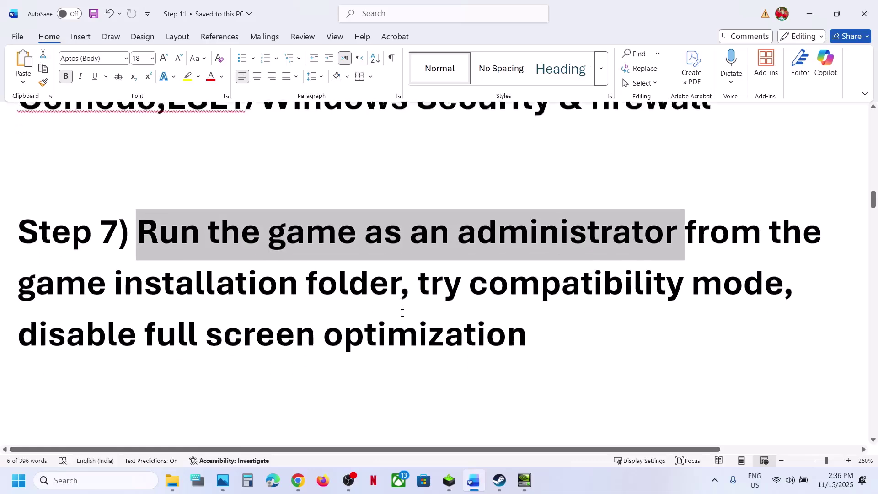
pyautogui.scroll(1, 402, 312)
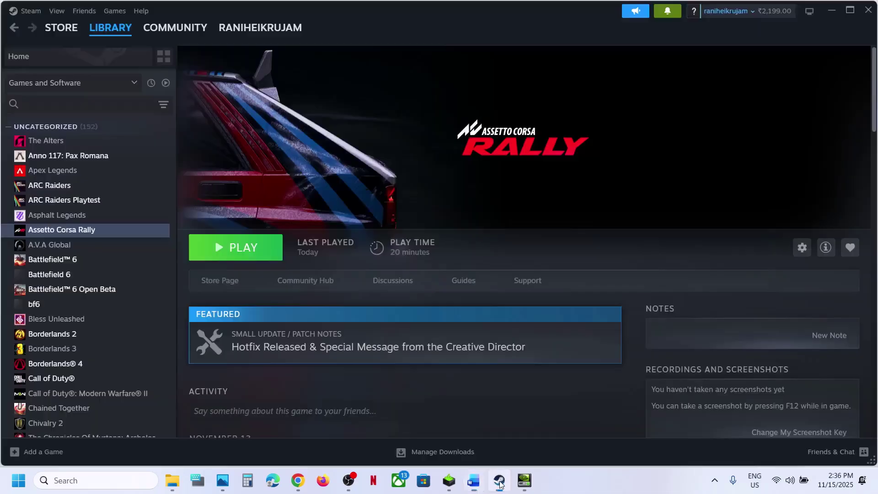
pyautogui.click(500, 480)
pyautogui.rightClick(112, 237)
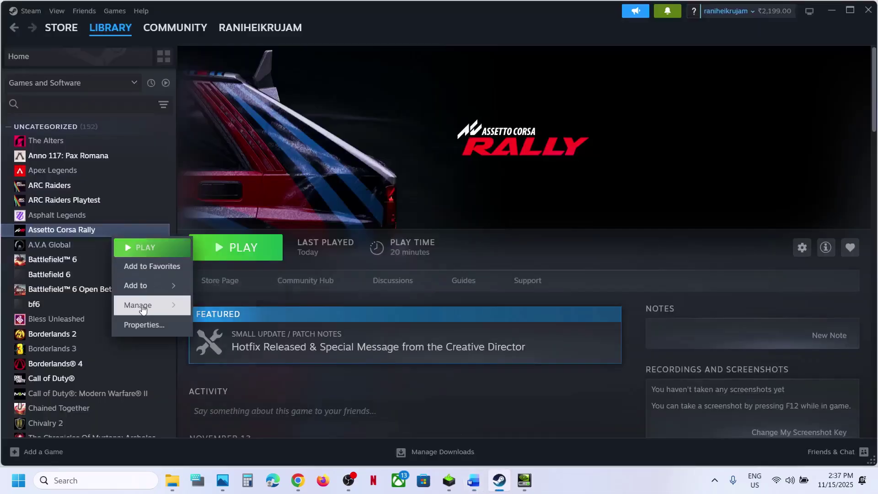
pyautogui.click(133, 324)
pyautogui.click(269, 181)
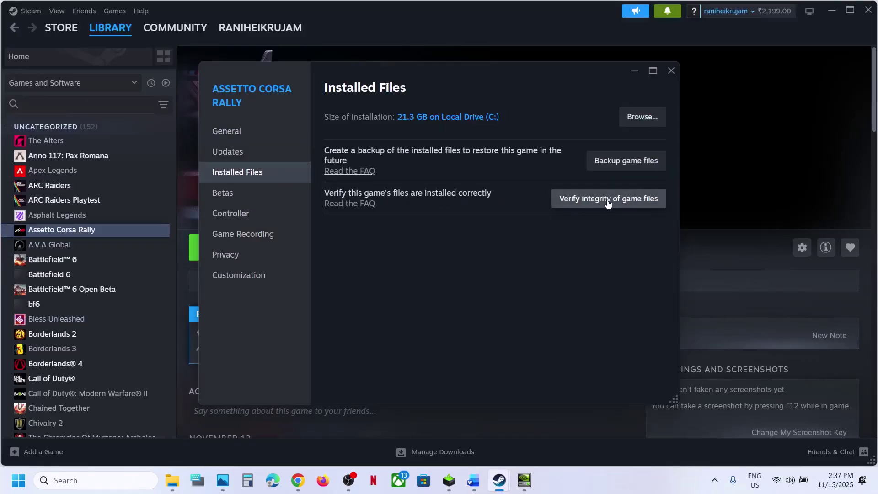
pyautogui.click(670, 71)
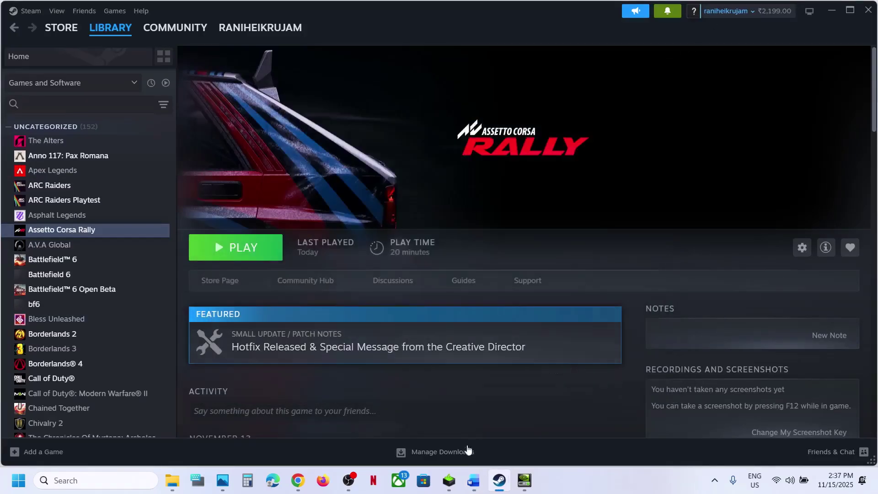
# Open the NVIDIA driver link from the Word document and find drivers for the GeForce RTX 3050 Laptop GPU on Windows 11
pyautogui.click(474, 482)
pyautogui.scroll(-5, 353, 318)
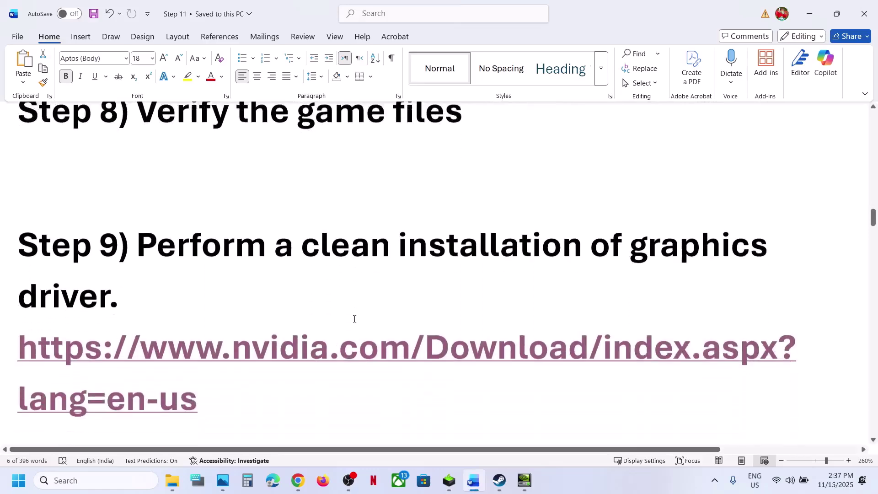
pyautogui.keyDown('ctrl'); pyautogui.click(353, 317); pyautogui.keyUp('ctrl')
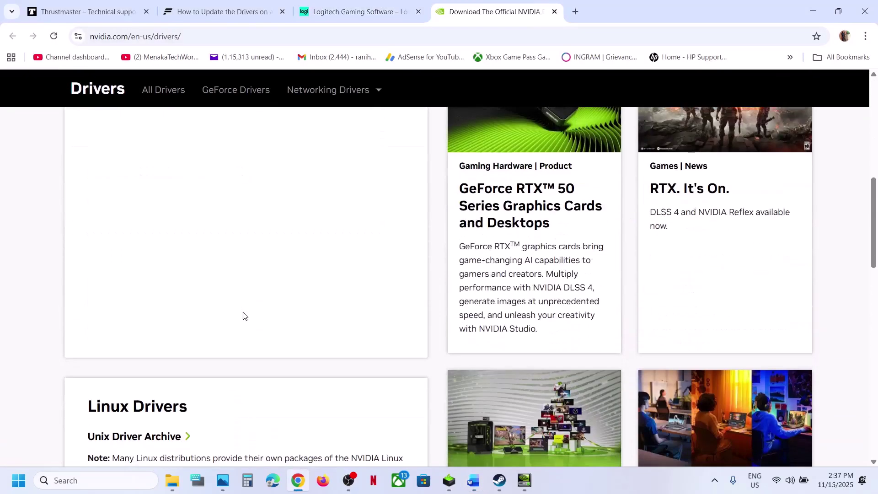
pyautogui.scroll(-5, 243, 315)
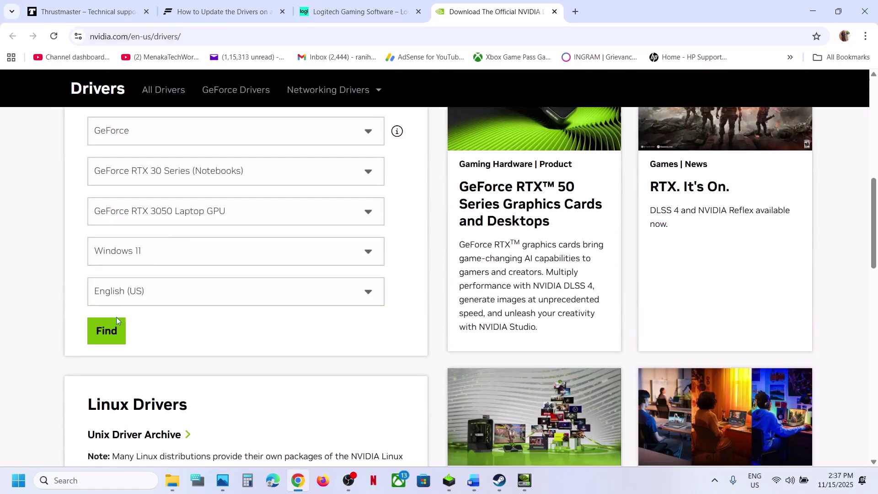
pyautogui.click(110, 331)
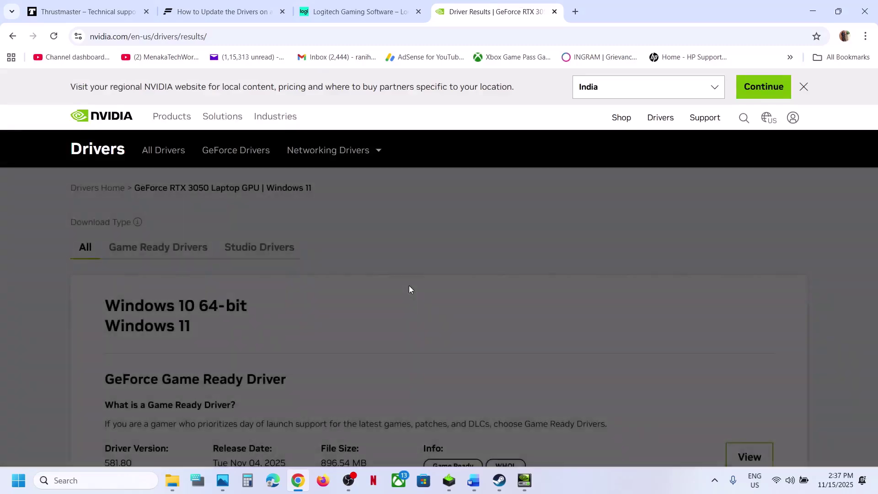
# Download the GeForce Game Ready Driver 581.80 from its details page and show the recent downloads
pyautogui.scroll(-3, 410, 289)
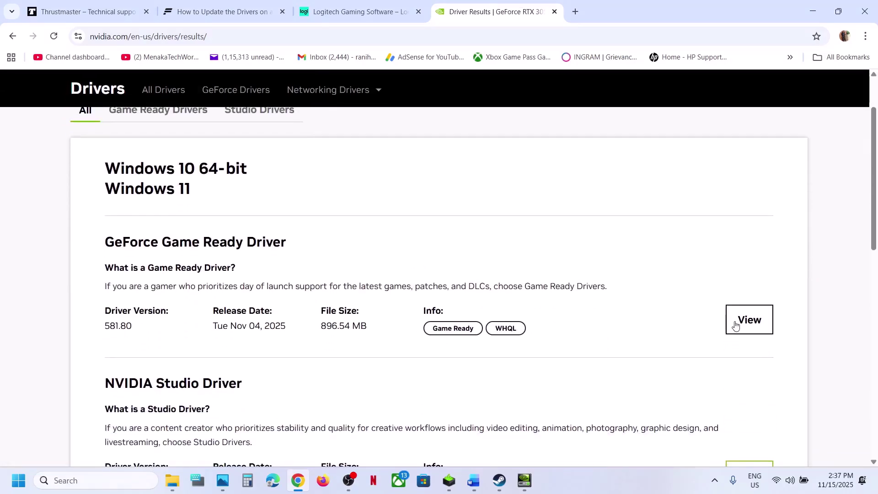
pyautogui.click(738, 323)
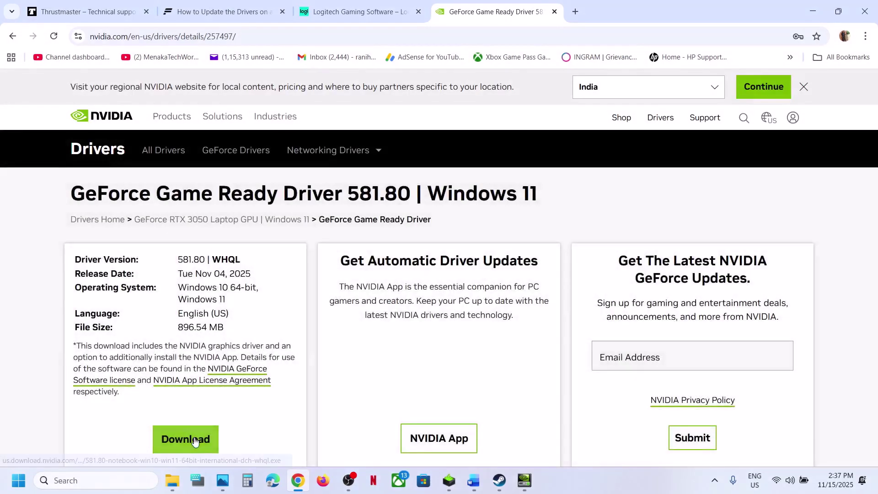
pyautogui.click(195, 440)
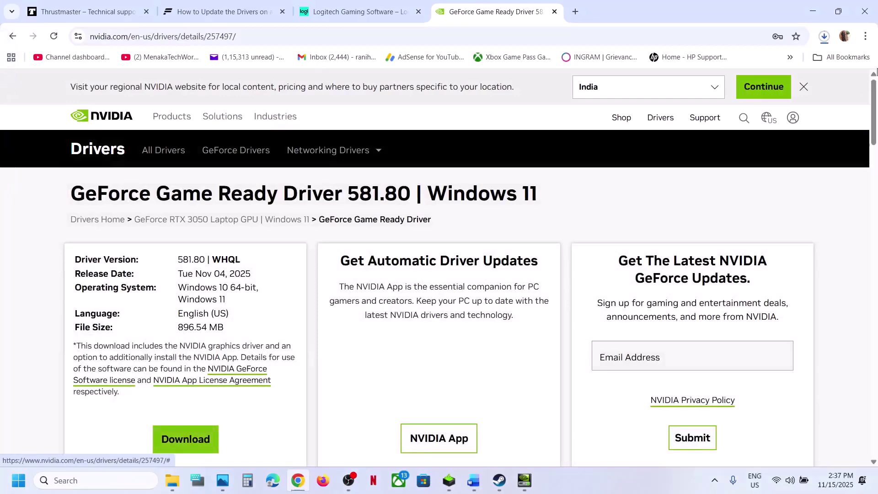
pyautogui.click(824, 36)
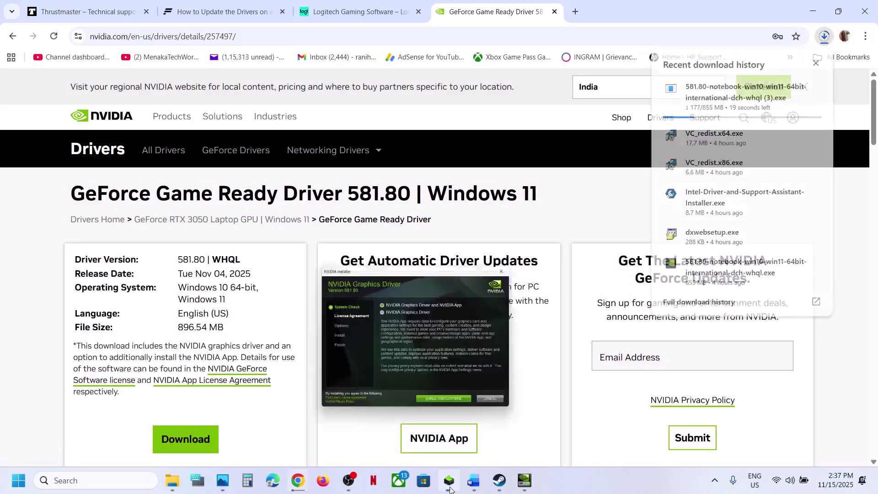
# Switch to the open NVIDIA installer, choose a custom installation with a clean installation enabled, and put the installer window away
pyautogui.click(469, 349)
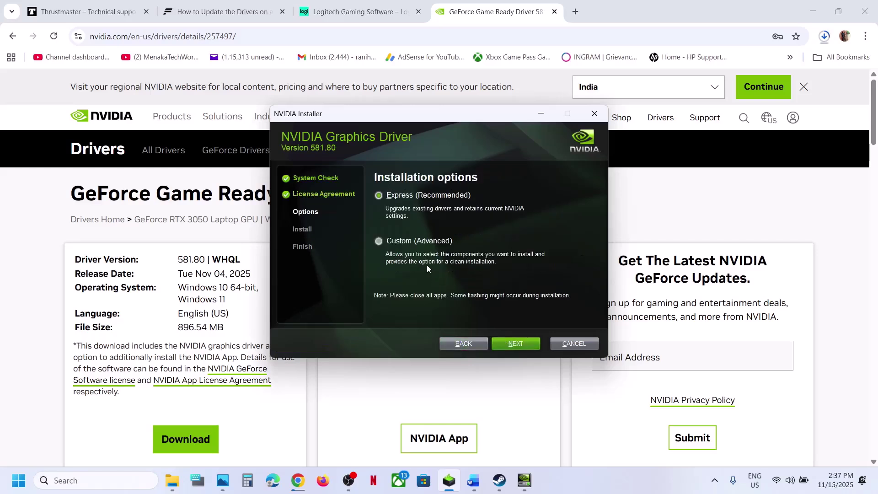
pyautogui.click(514, 344)
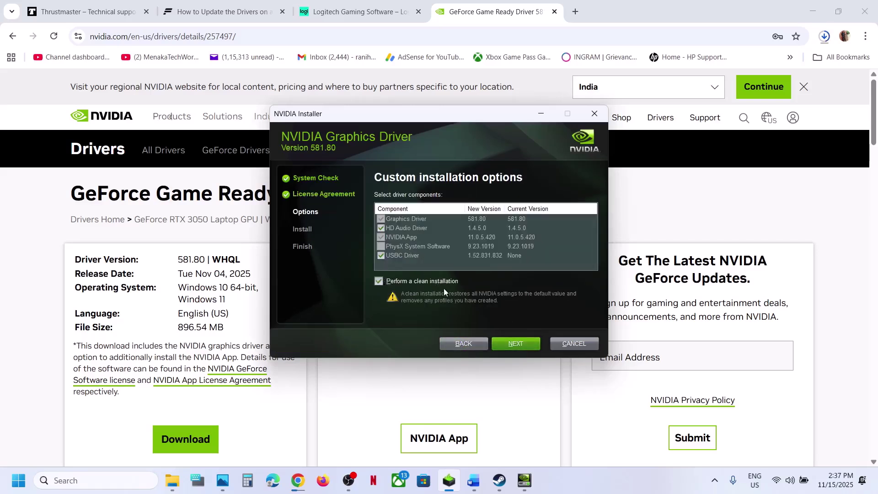
pyautogui.click(362, 401)
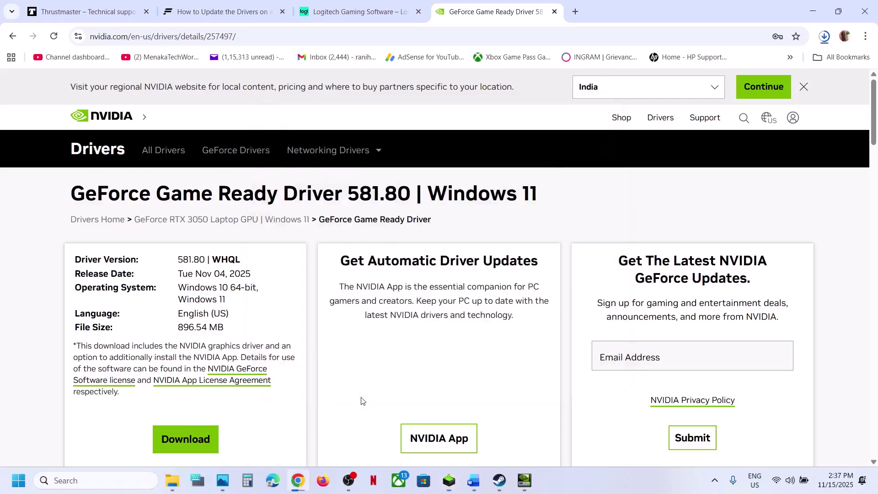
# Show the computer's power options and dismiss them
pyautogui.click(18, 481)
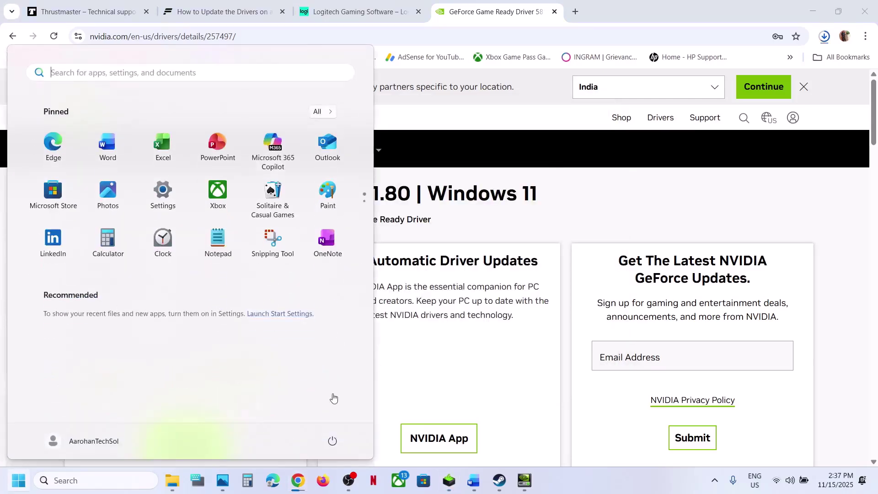
pyautogui.click(331, 439)
pyautogui.click(474, 481)
# Open the AMD support link from the Word document and go to the product browser on the drivers page
pyautogui.click(474, 480)
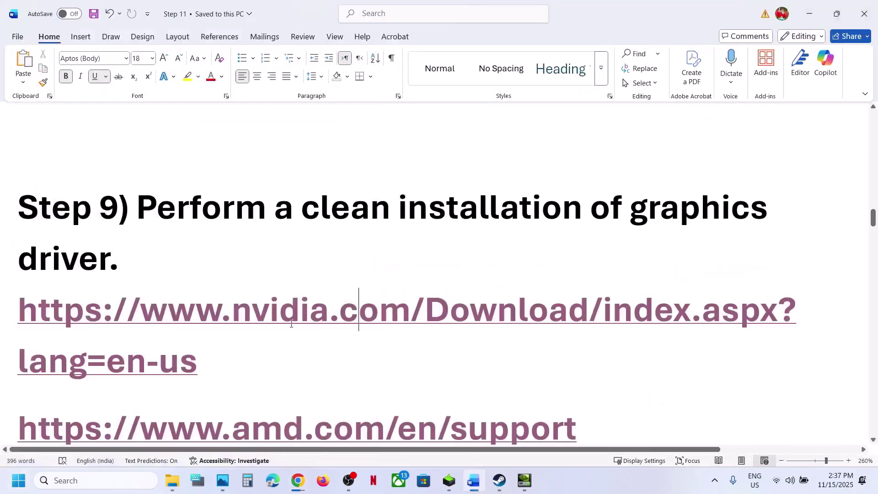
pyautogui.scroll(-2, 267, 322)
pyautogui.keyDown('ctrl'); pyautogui.click(267, 321); pyautogui.keyUp('ctrl')
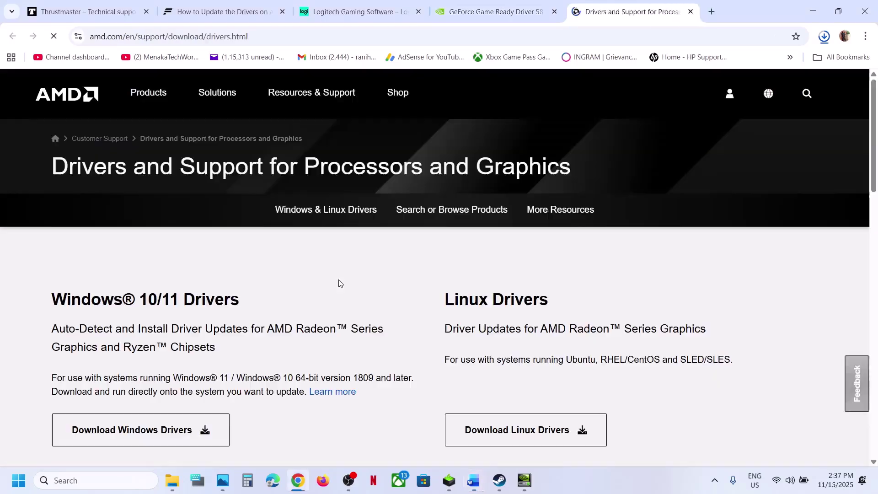
pyautogui.scroll(-2, 274, 360)
pyautogui.scroll(-7, 275, 359)
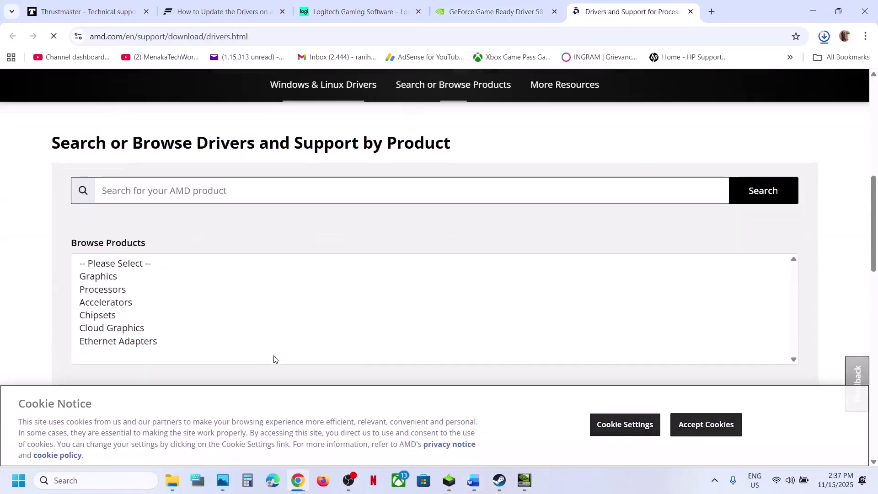
# Submit an AMD driver lookup for Graphics, Radeon RX, Radeon RX 9000 Series, AMD Radeon RX 9070 XT
pyautogui.click(132, 278)
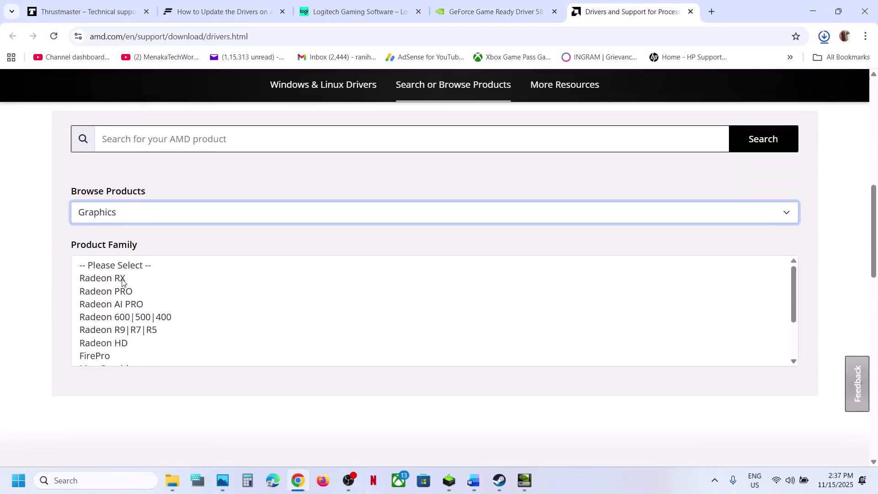
pyautogui.click(129, 281)
pyautogui.click(143, 256)
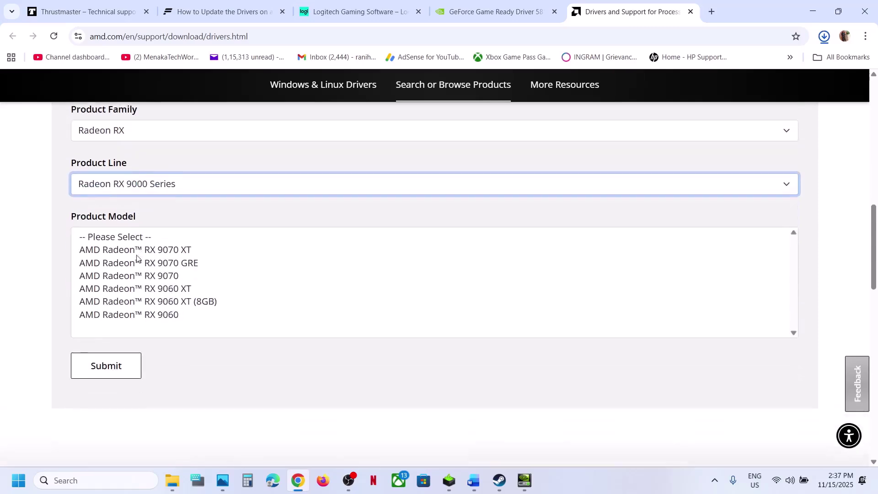
pyautogui.click(140, 254)
pyautogui.click(117, 272)
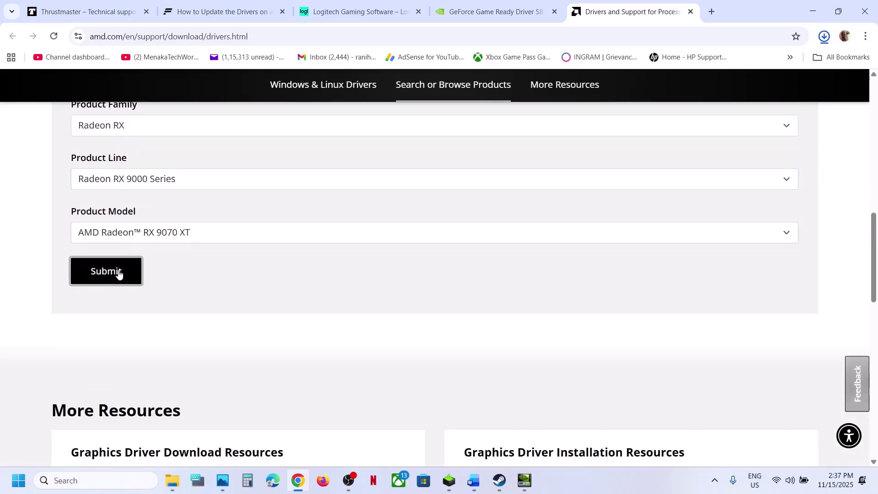
# Expand the Windows 11 64-Bit Edition drivers and highlight the revision number of AMD Software: Adrenalin Edition
pyautogui.click(139, 309)
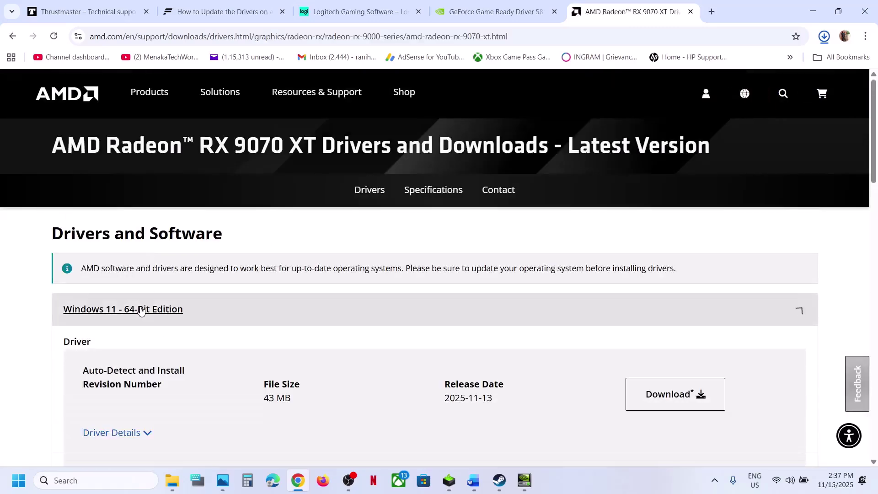
pyautogui.scroll(-3, 146, 311)
pyautogui.scroll(-1, 169, 318)
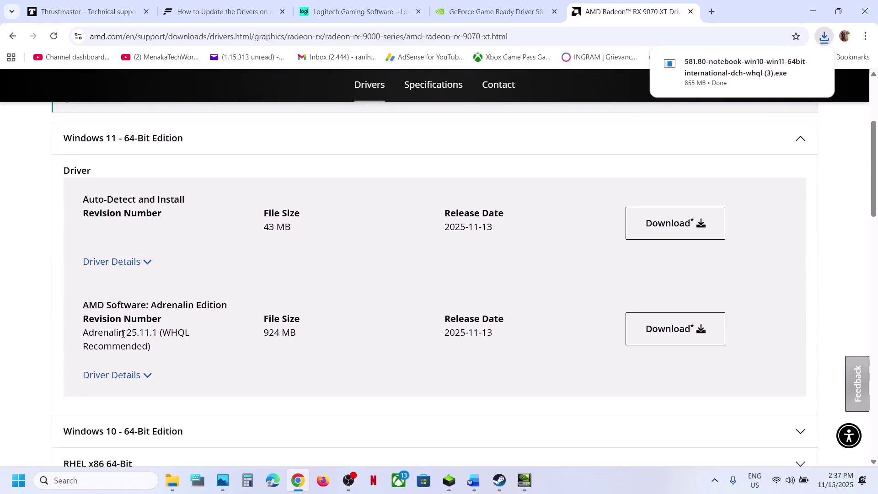
pyautogui.moveTo(124, 332); pyautogui.dragTo(200, 333)
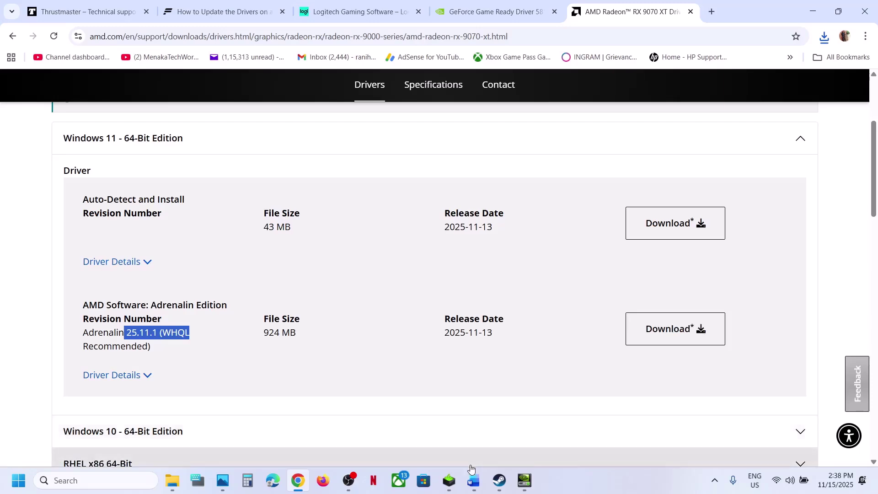
# Return to the Word document and go to Step 10 about running the game on the dedicated graphics card
pyautogui.click(471, 461)
pyautogui.click(474, 481)
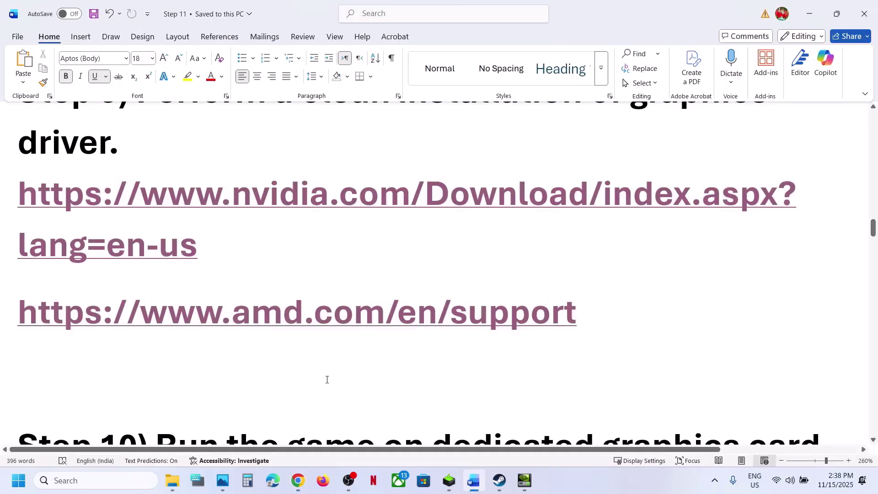
pyautogui.scroll(-5, 327, 380)
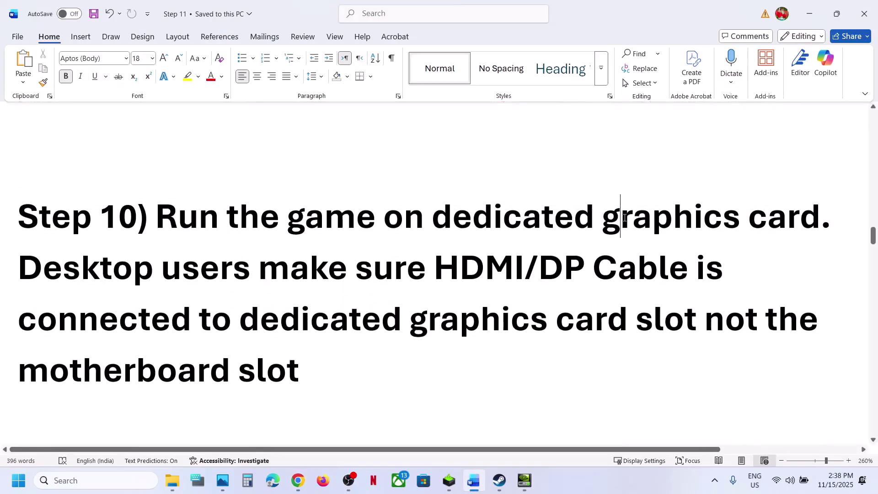